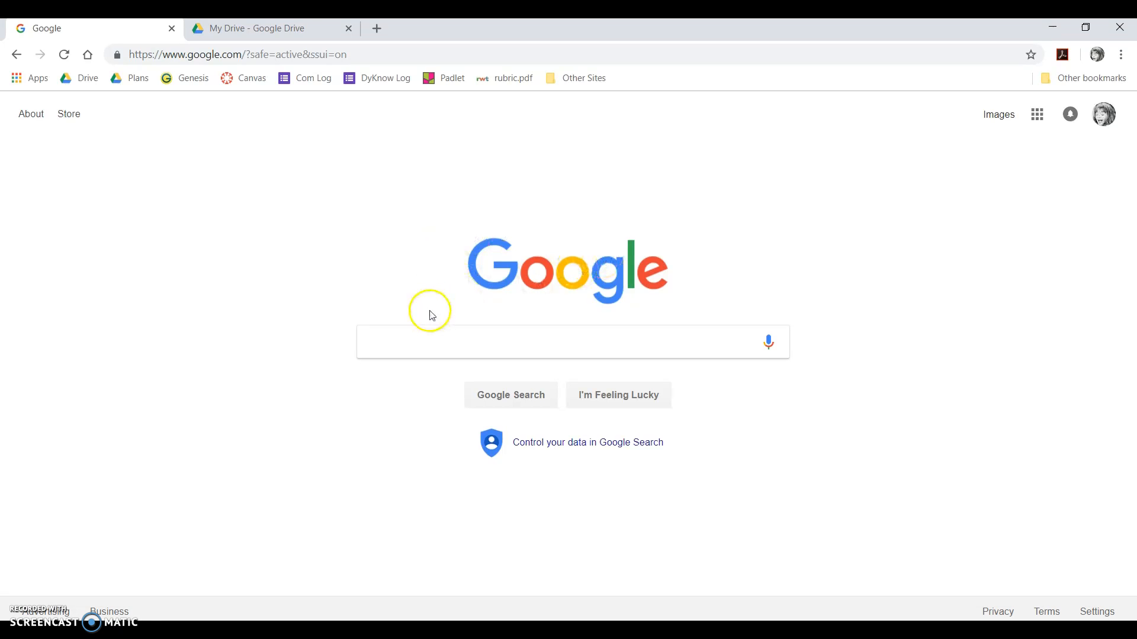
- Enter padlet.com in Chrome's address bar, fixing a typo, and load the site
click(183, 54)
text(padelet.)
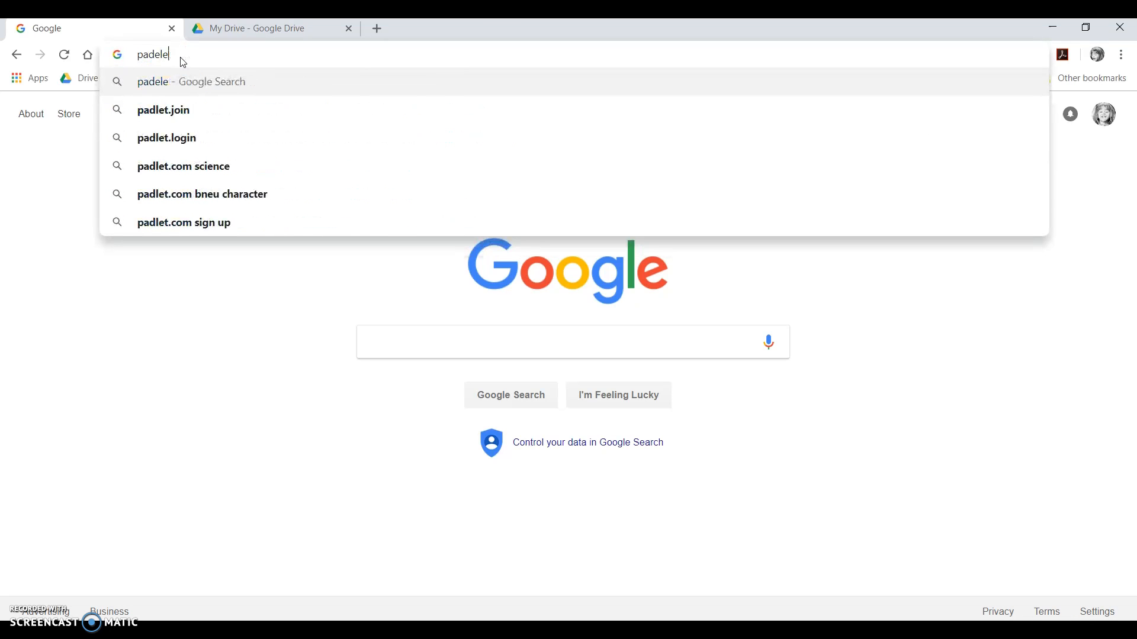
key(BackSpace)
key(BackSpace)
key(BackSpace)
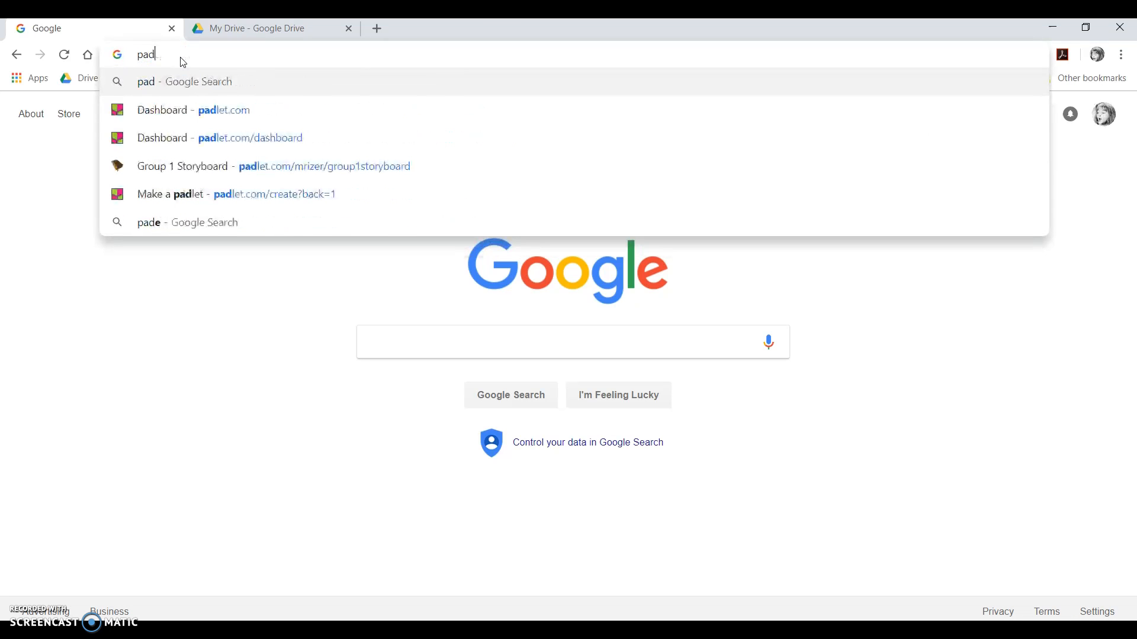
text(let.c)
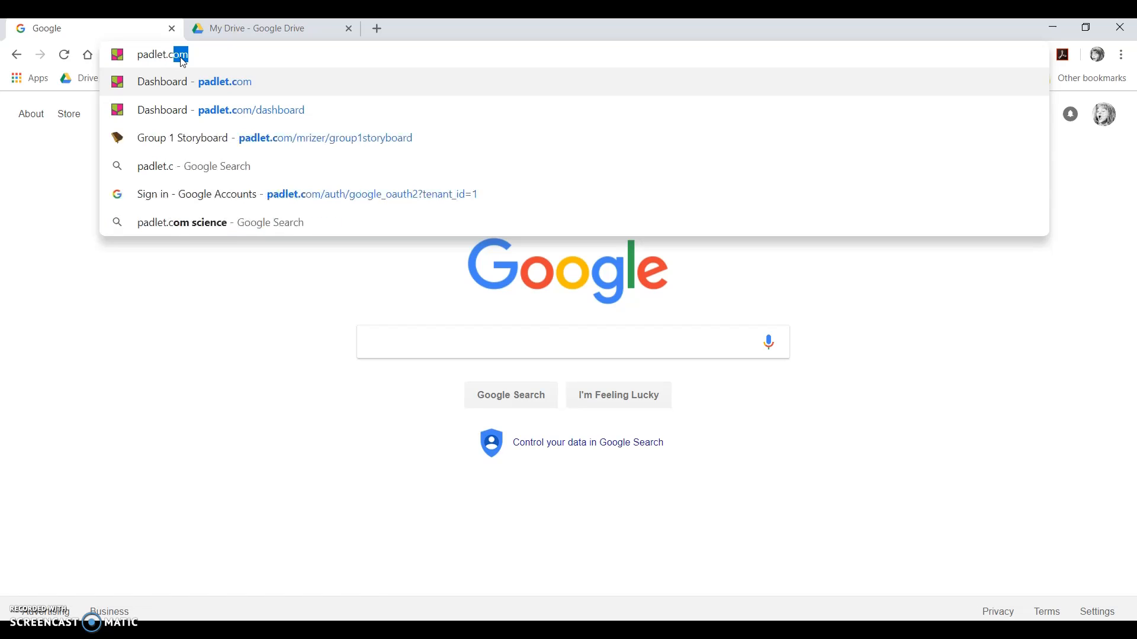
key(Return)
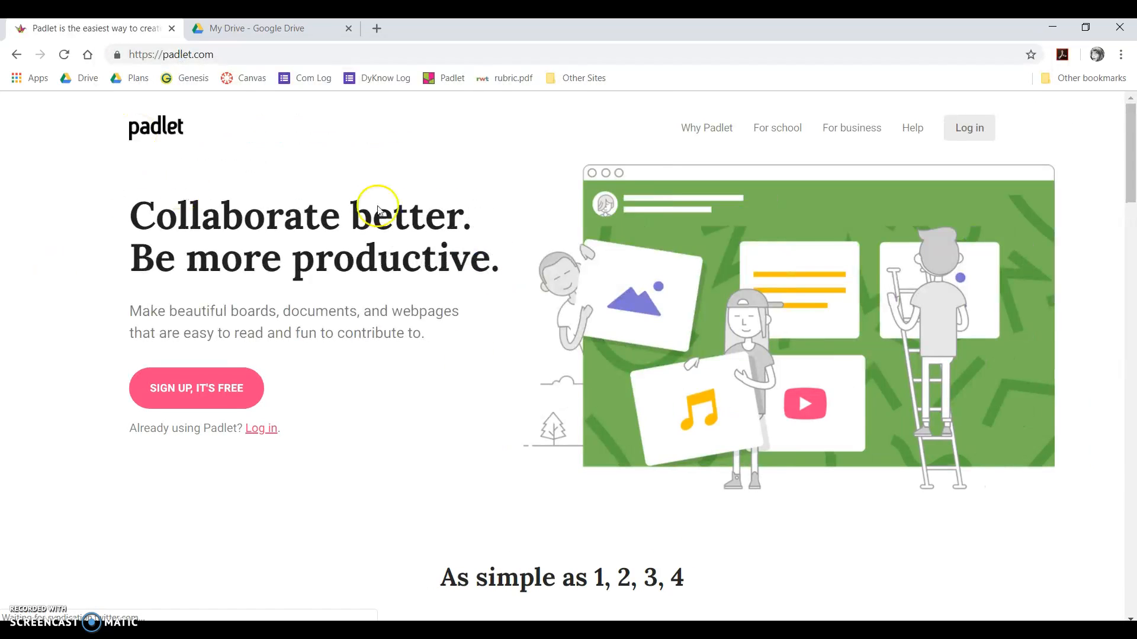
- Sign up for a free Padlet account with Google, using the listed Google account
click(193, 388)
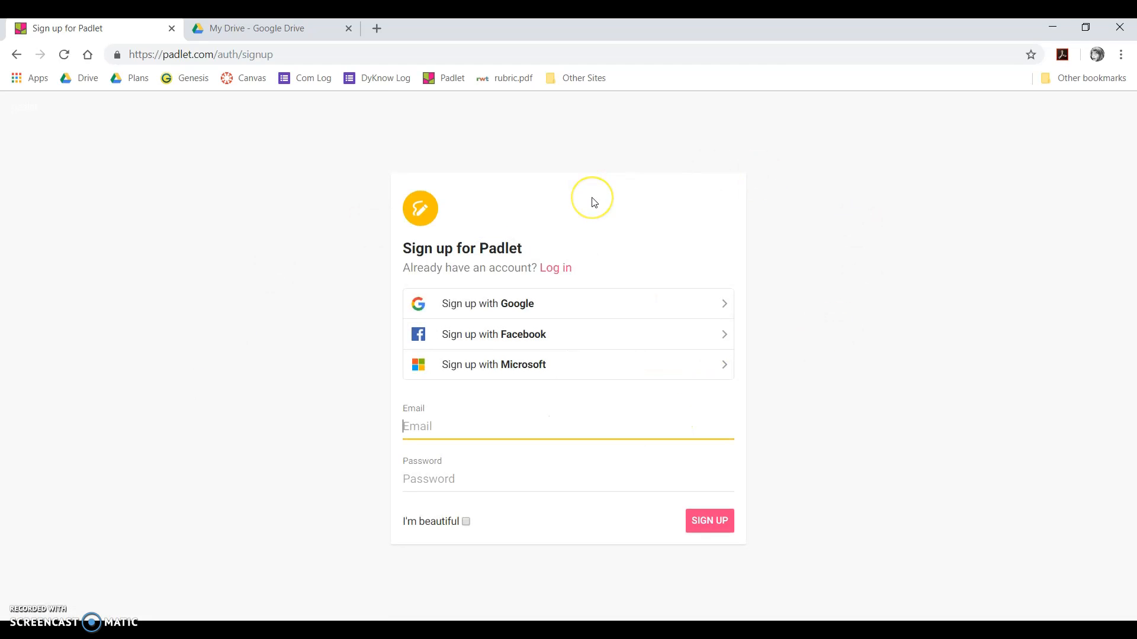
click(563, 296)
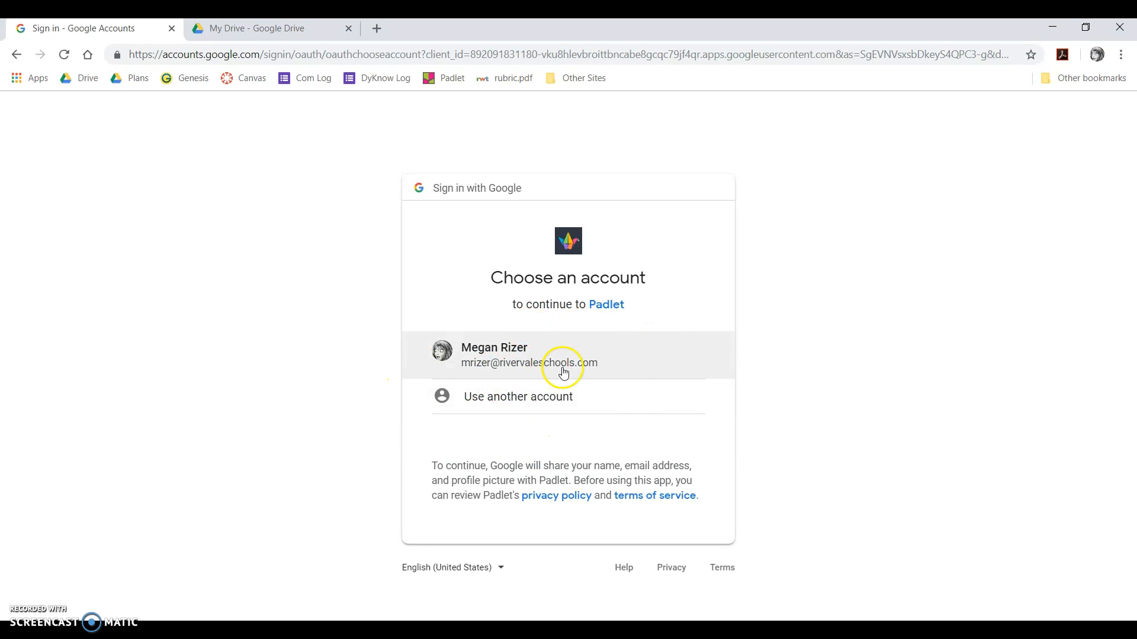
click(563, 373)
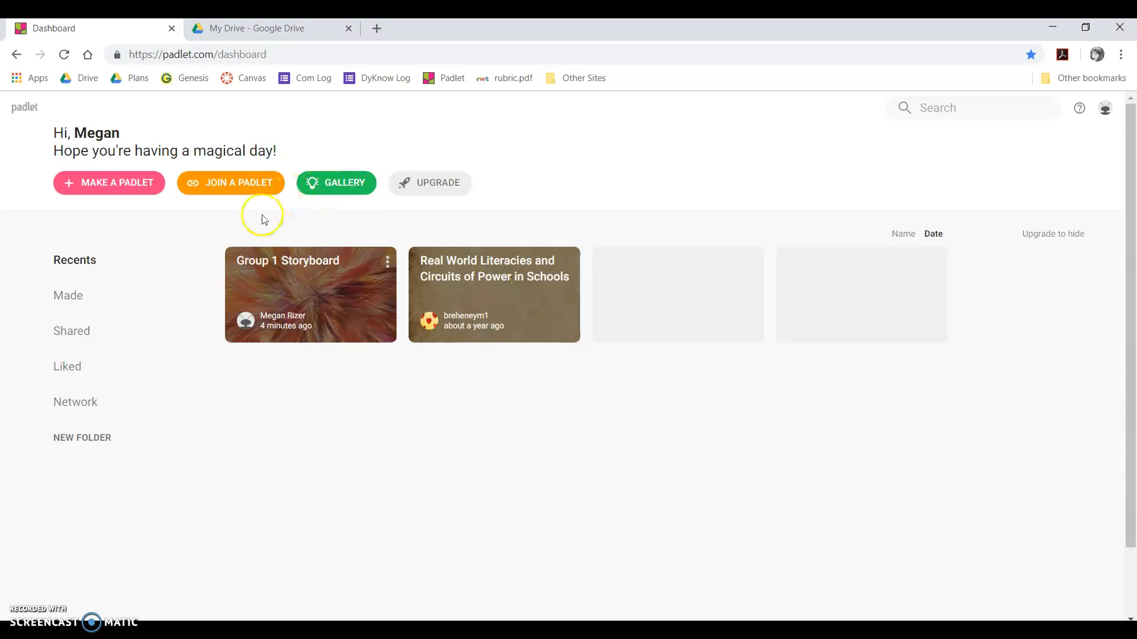
- Browse the layouts and templates, then create a blank padlet with the Wall layout
click(106, 194)
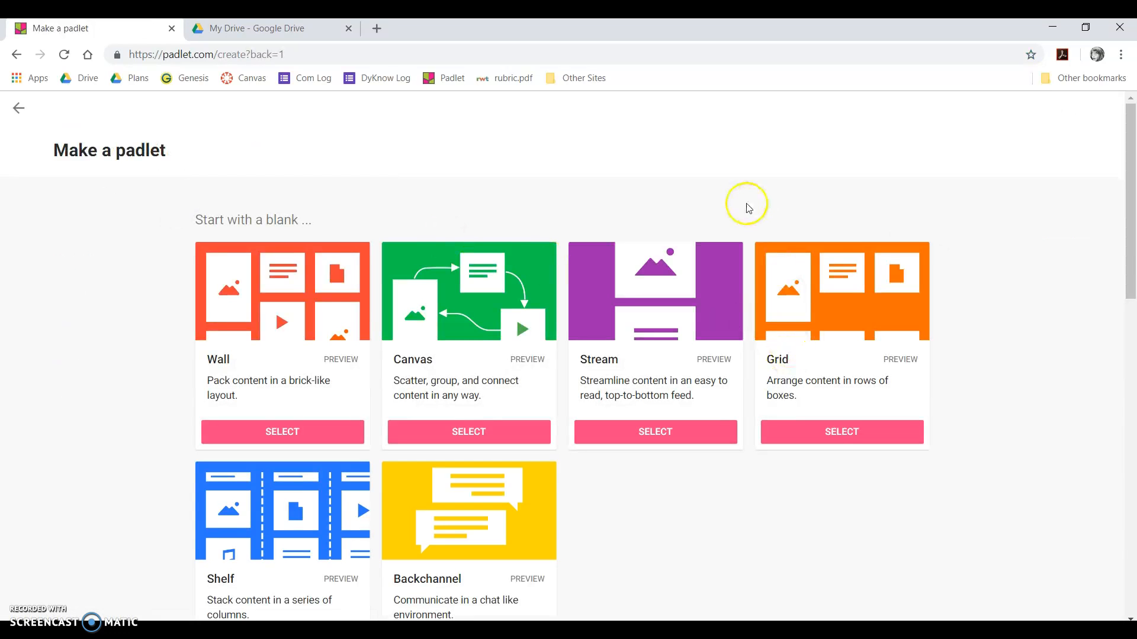
scroll(989, 295, down, 10)
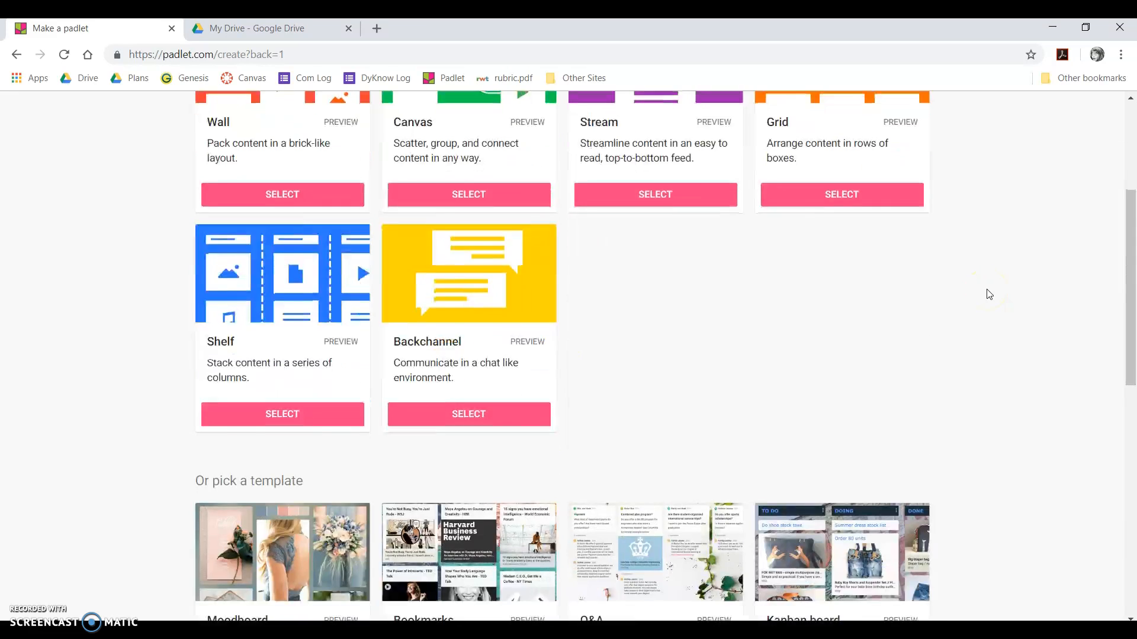
scroll(989, 294, down, 4)
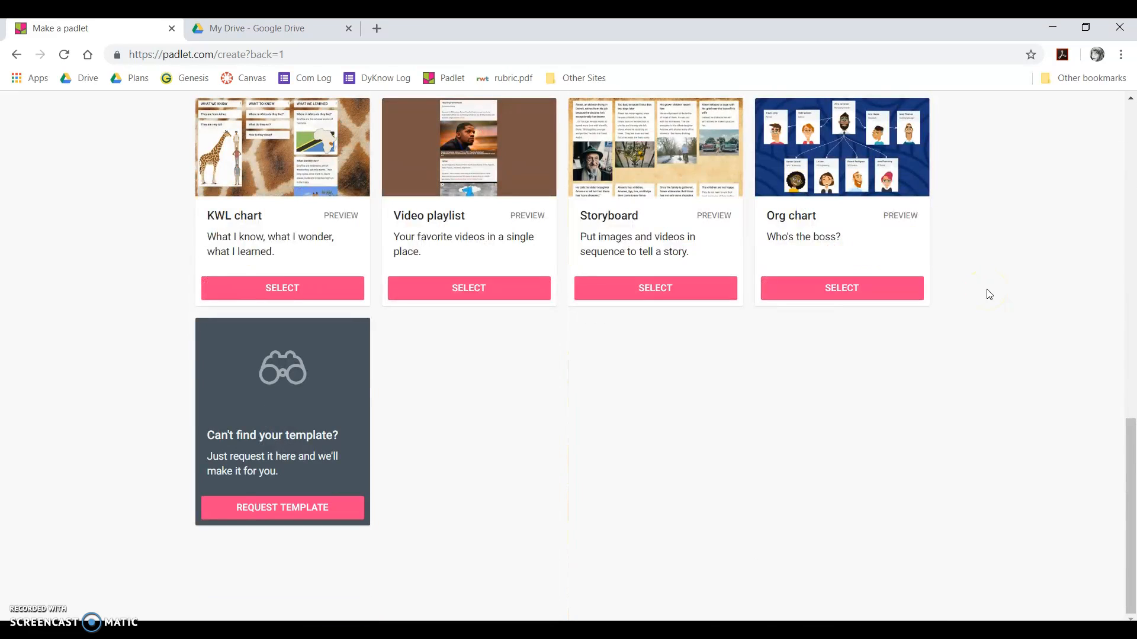
scroll(989, 294, up, 6)
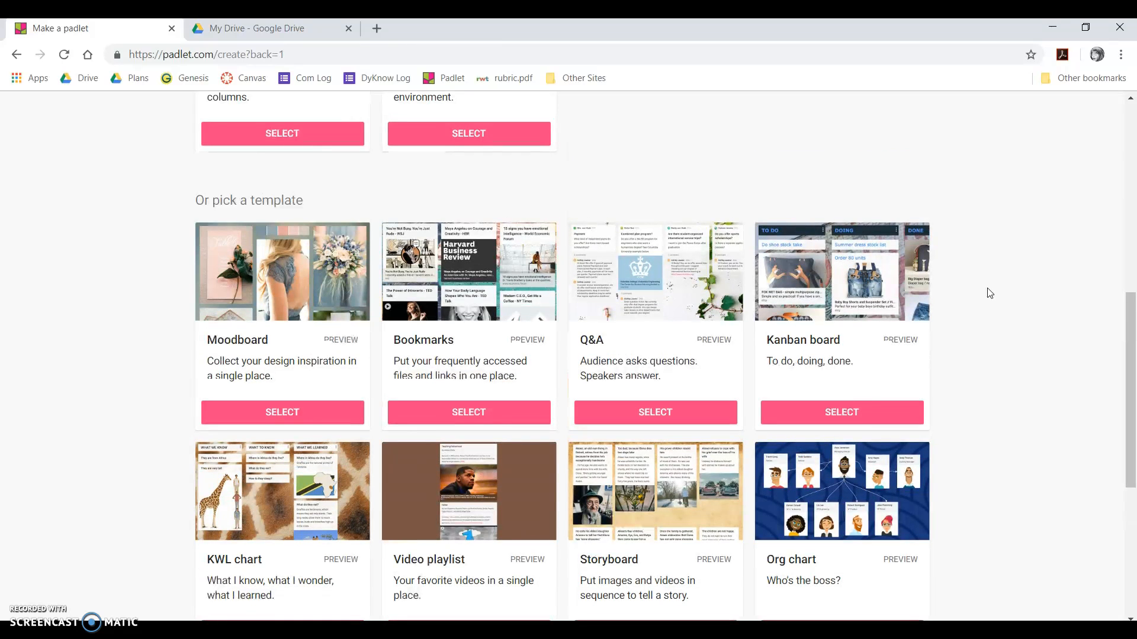
scroll(989, 295, up, 3)
scroll(989, 294, up, 4)
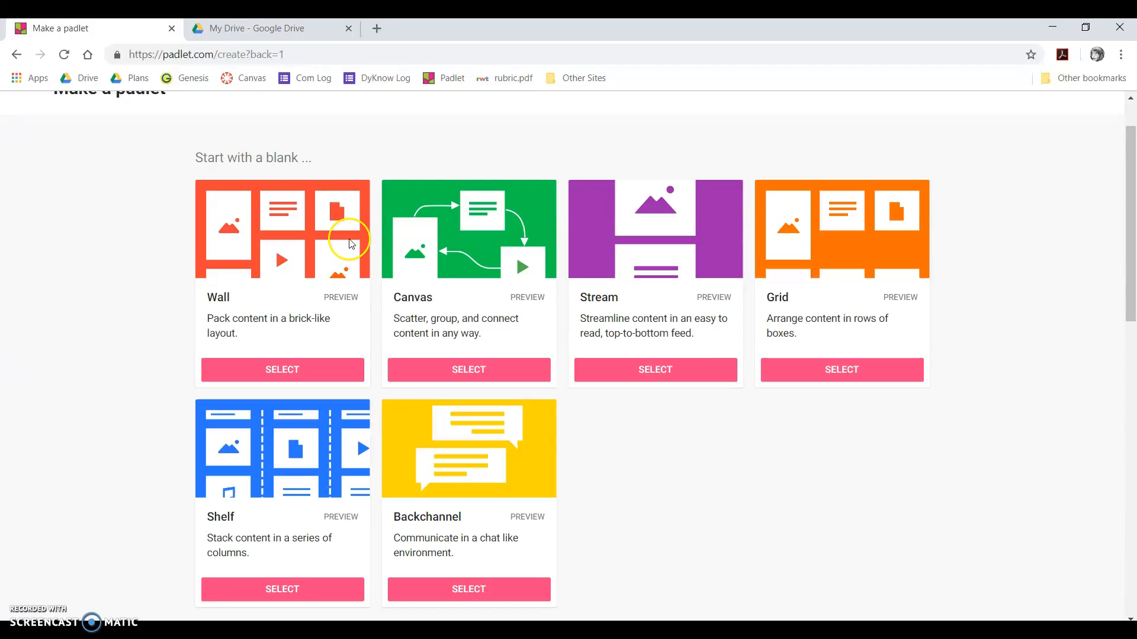
click(330, 370)
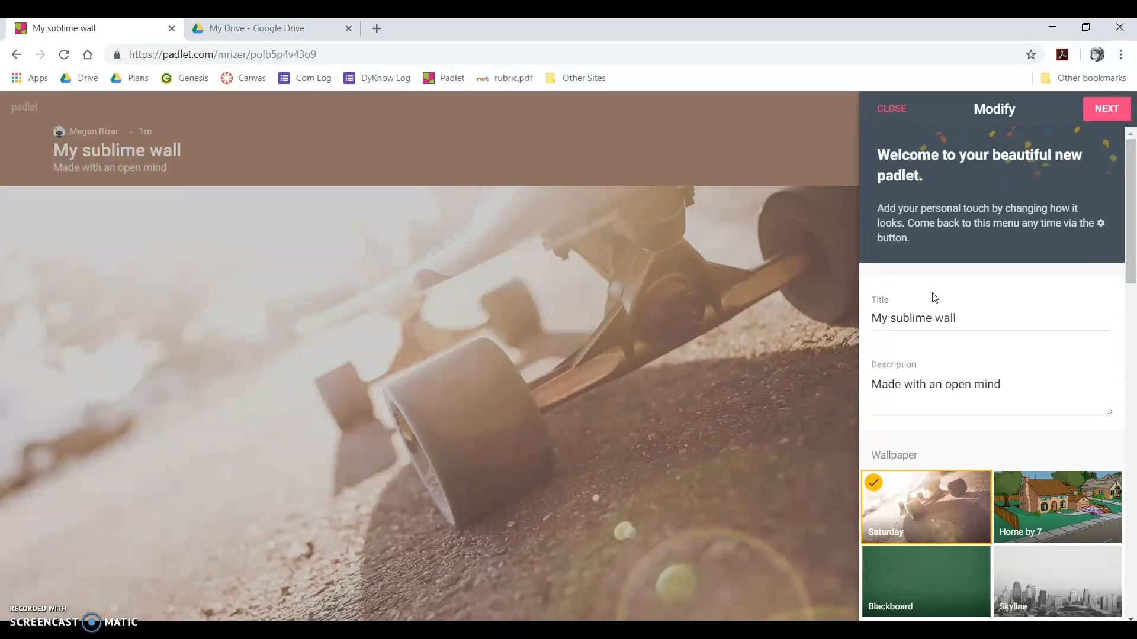
- Replace the wall's title with 'Group # Book Club'
click(912, 314)
triple_click(912, 315)
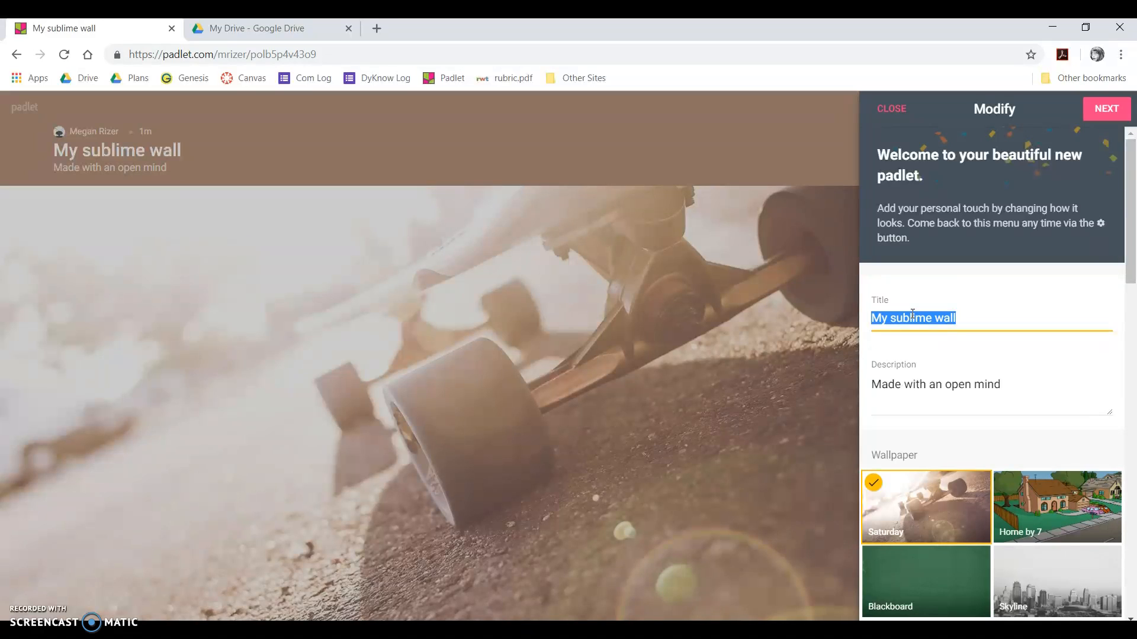
text(Group # Book Club)
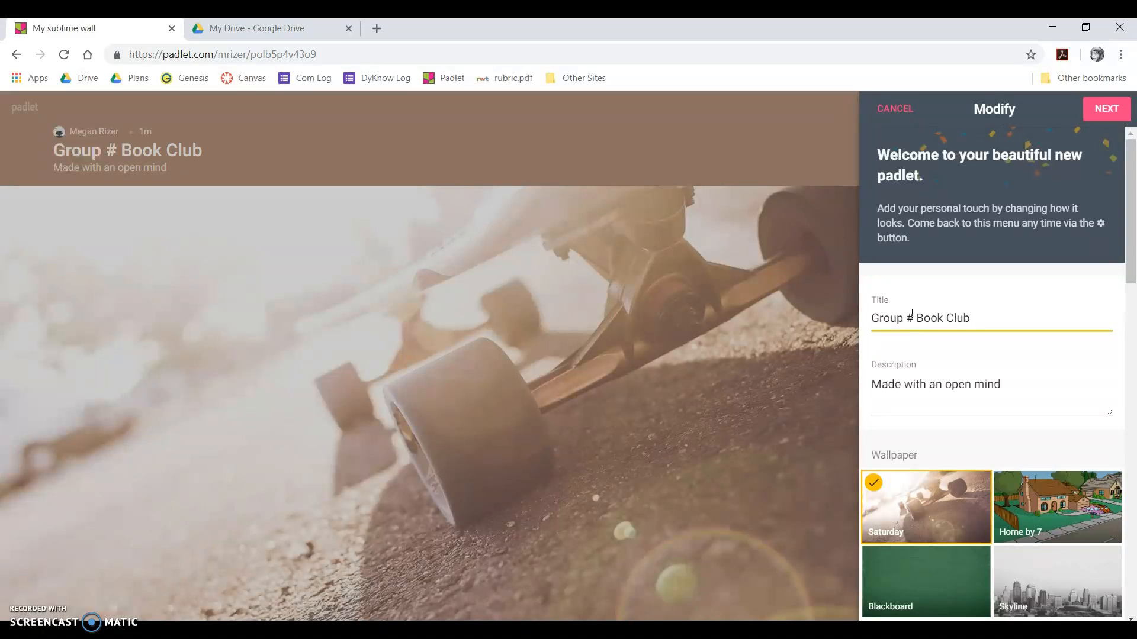
- Change the description to 'Borderline by Allan Stratton'
triple_click(950, 384)
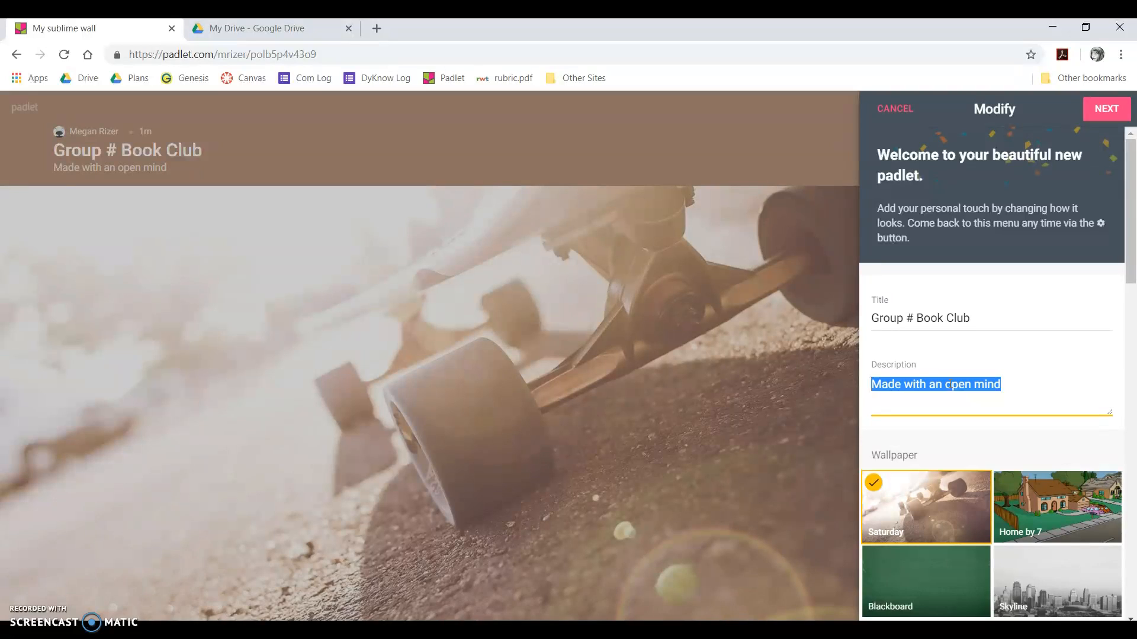
text(Borderline by Allan Stratton)
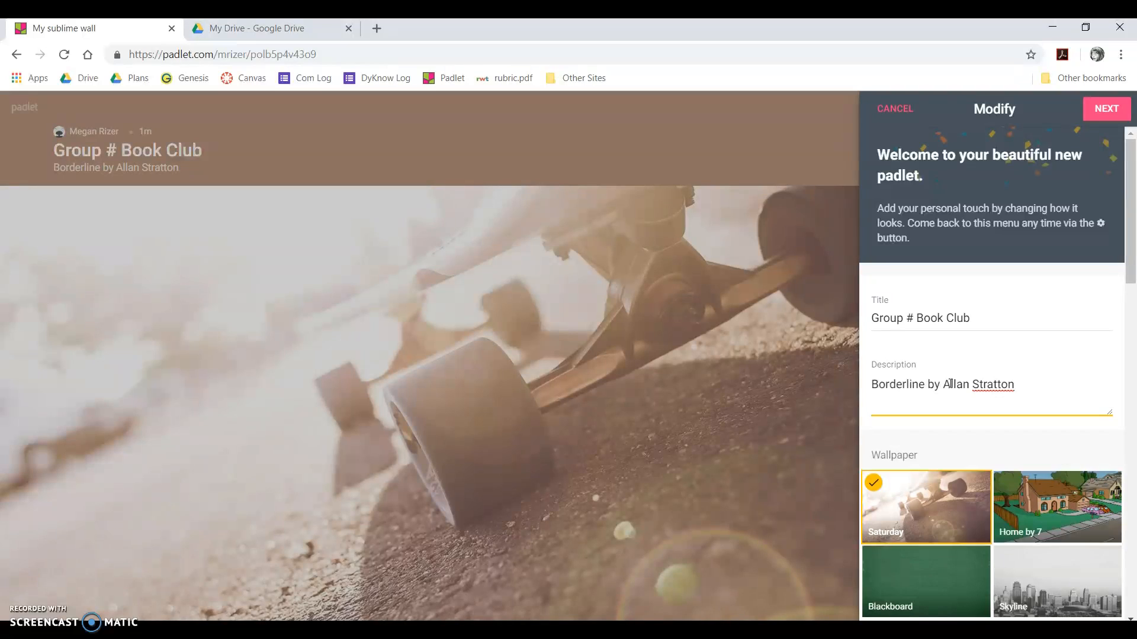
click(1128, 264)
drag(1131, 178, 1132, 263)
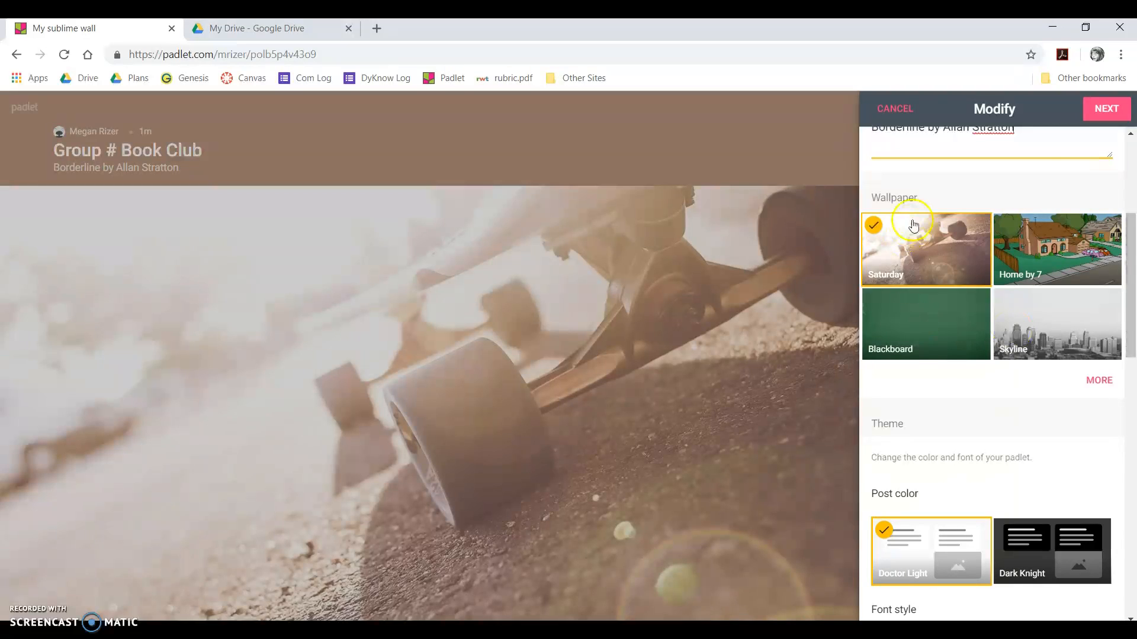
- Try Home by 7, settle on the Blackboard wallpaper, and show the full wallpaper gallery
click(1060, 222)
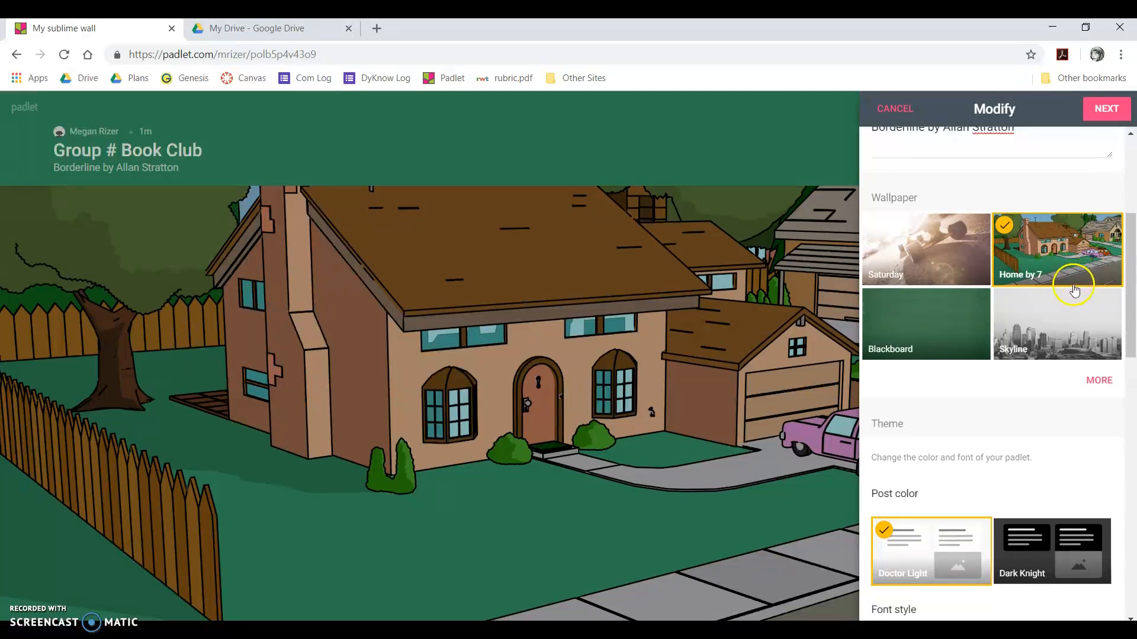
click(922, 323)
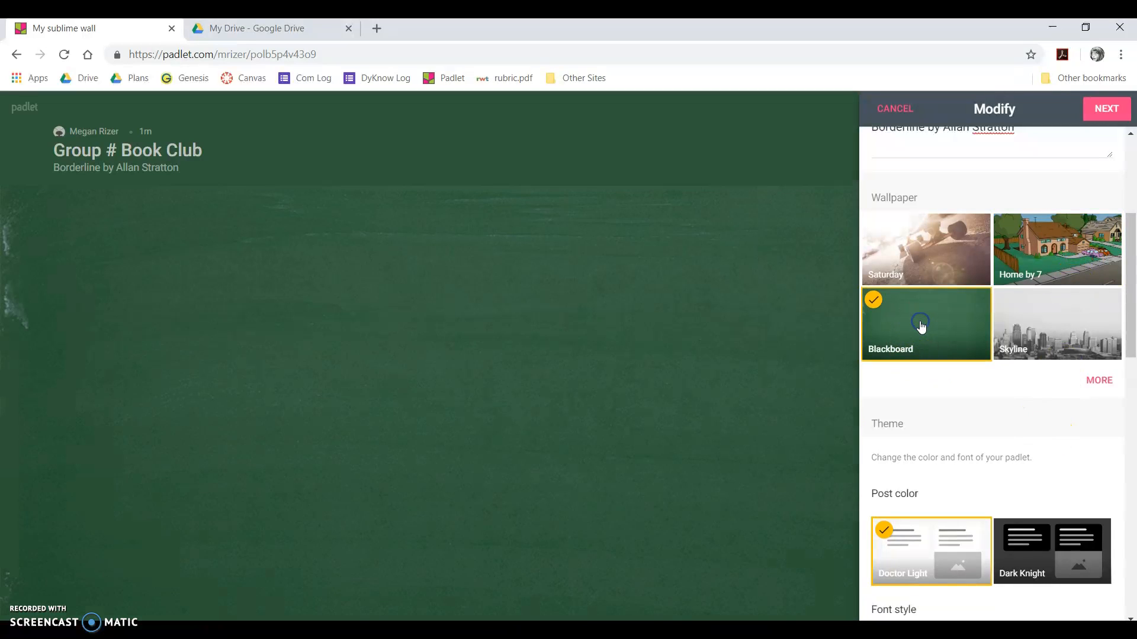
click(1097, 379)
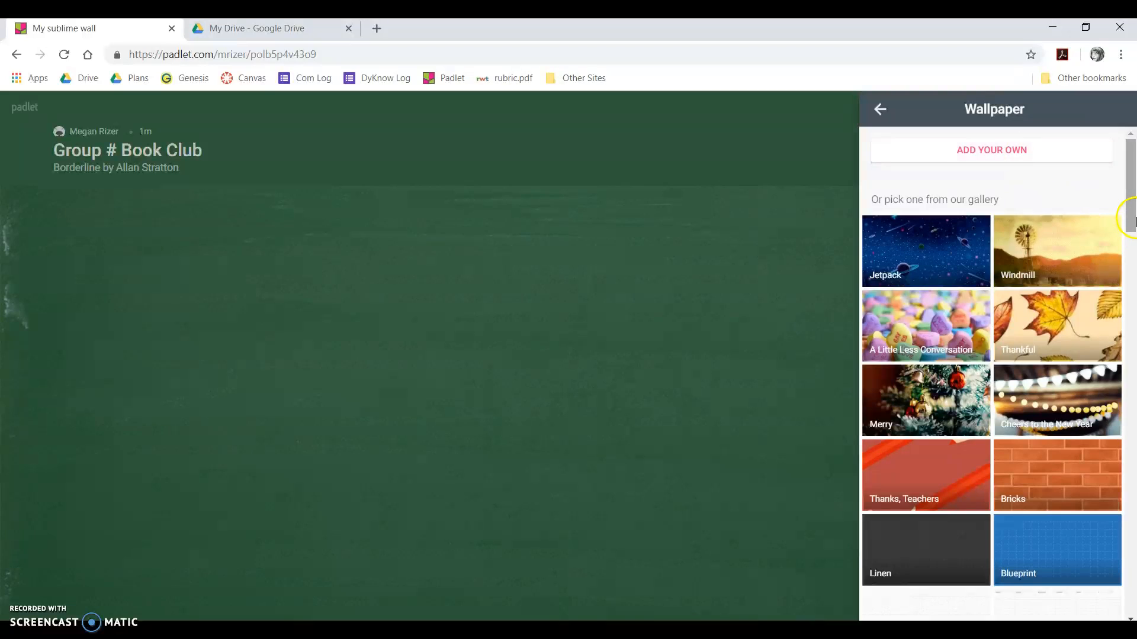
- After previewing Snow and Rusty, choose the Phoenix Rising wallpaper and return to main settings
drag(1131, 212, 1101, 601)
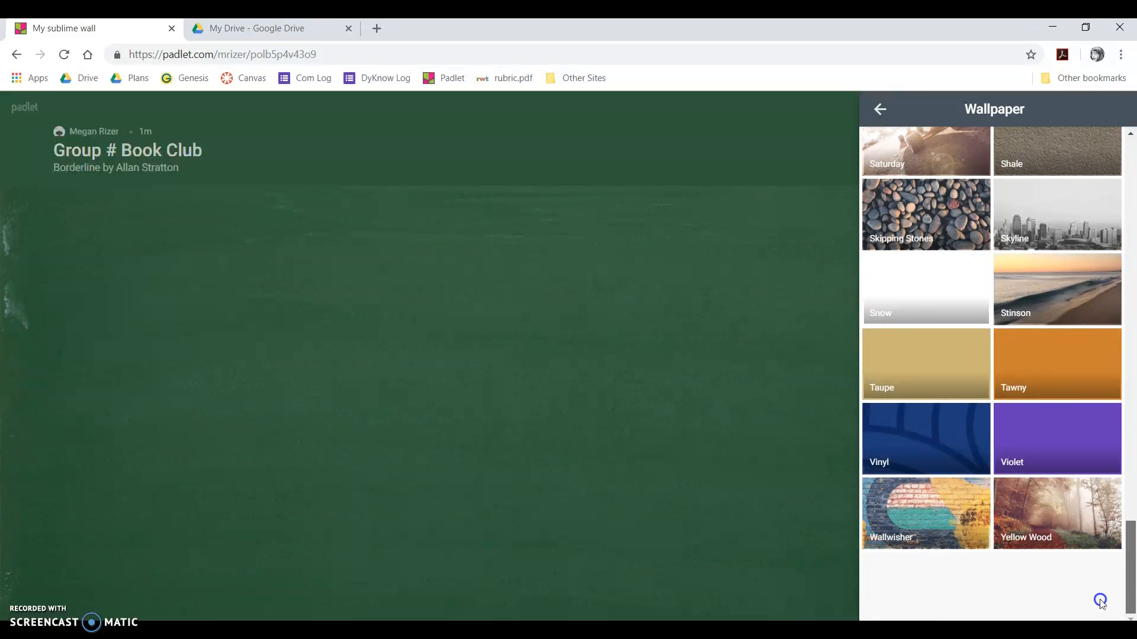
click(950, 302)
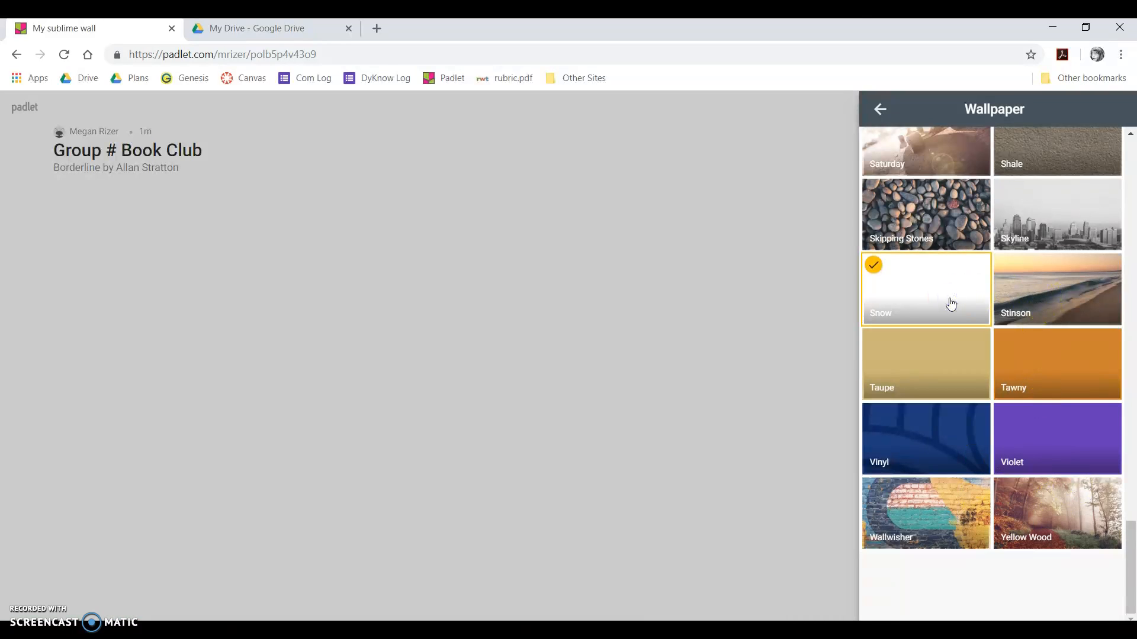
scroll(950, 302, up, 3)
click(933, 261)
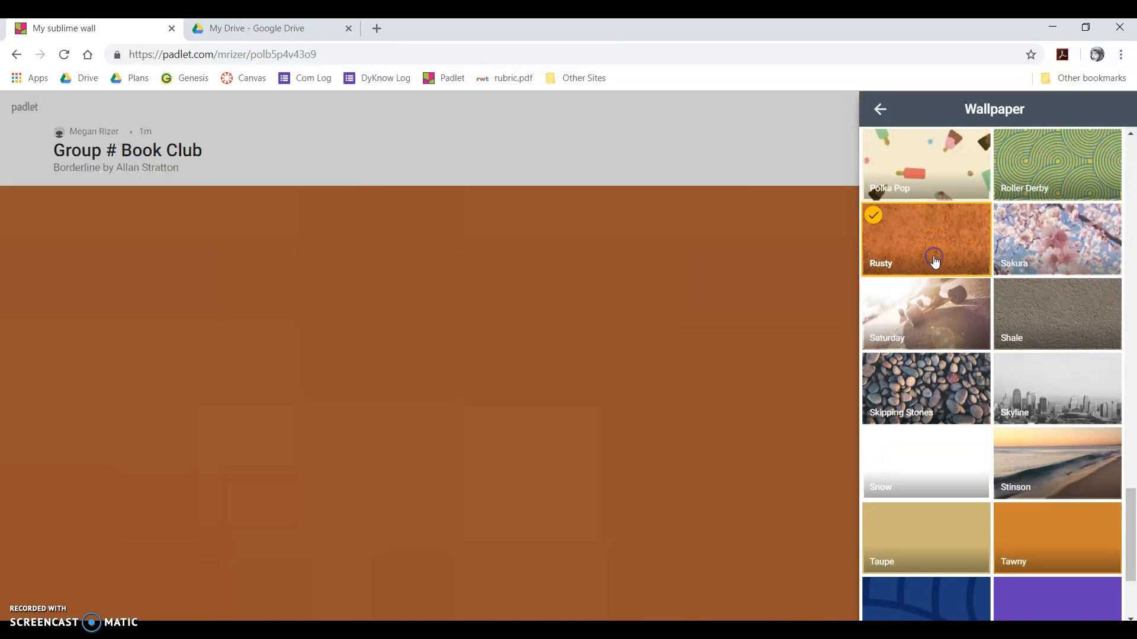
scroll(934, 260, up, 3)
scroll(935, 261, down, 1)
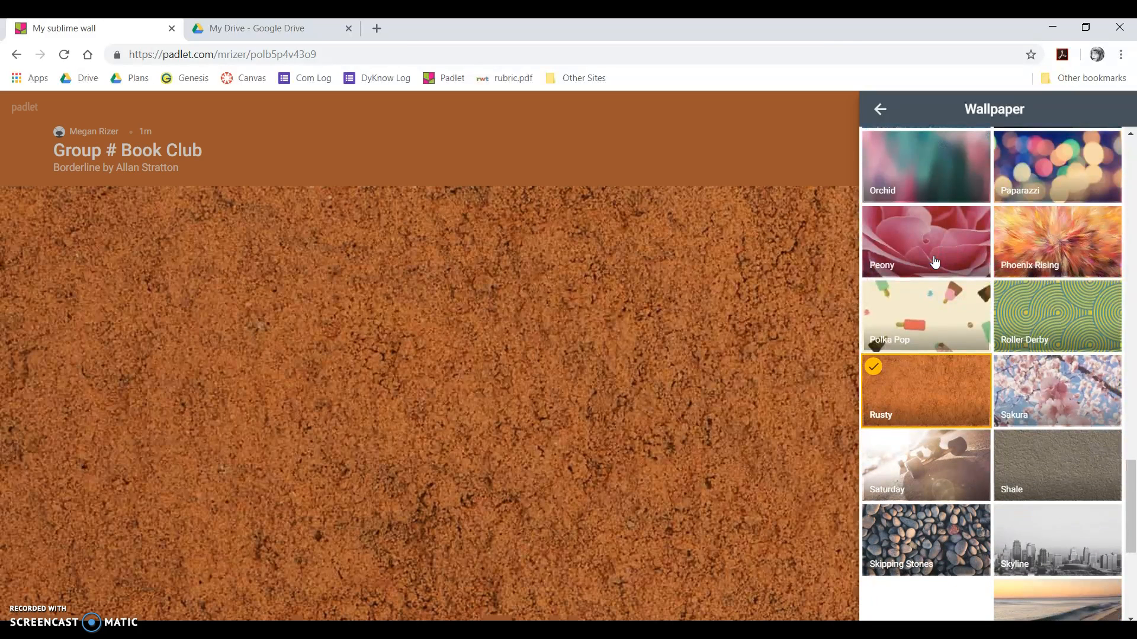
click(1064, 237)
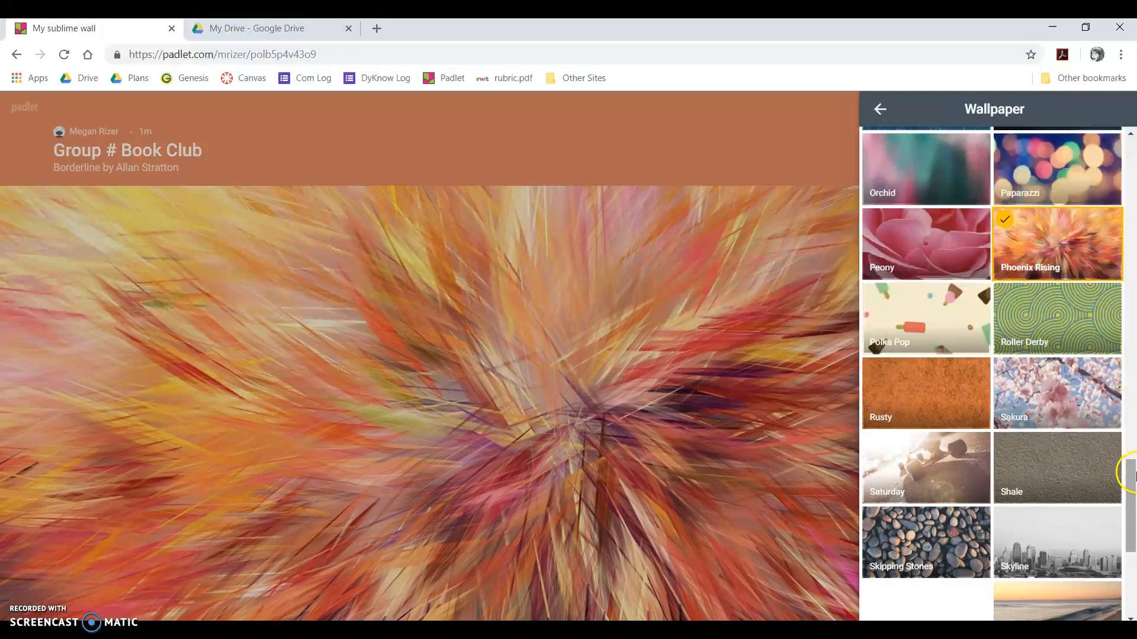
drag(1131, 474, 1132, 192)
click(881, 110)
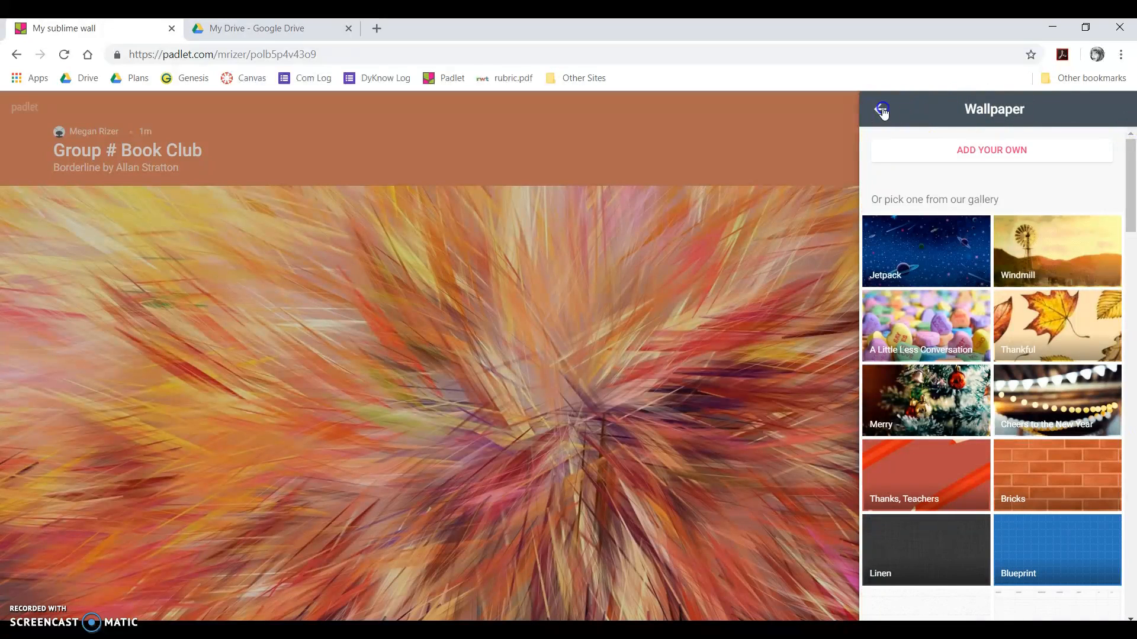
- Keep the Doctor Light post colour after trying Dark Knight, and set the font to Niagara
scroll(1007, 498, down, 3)
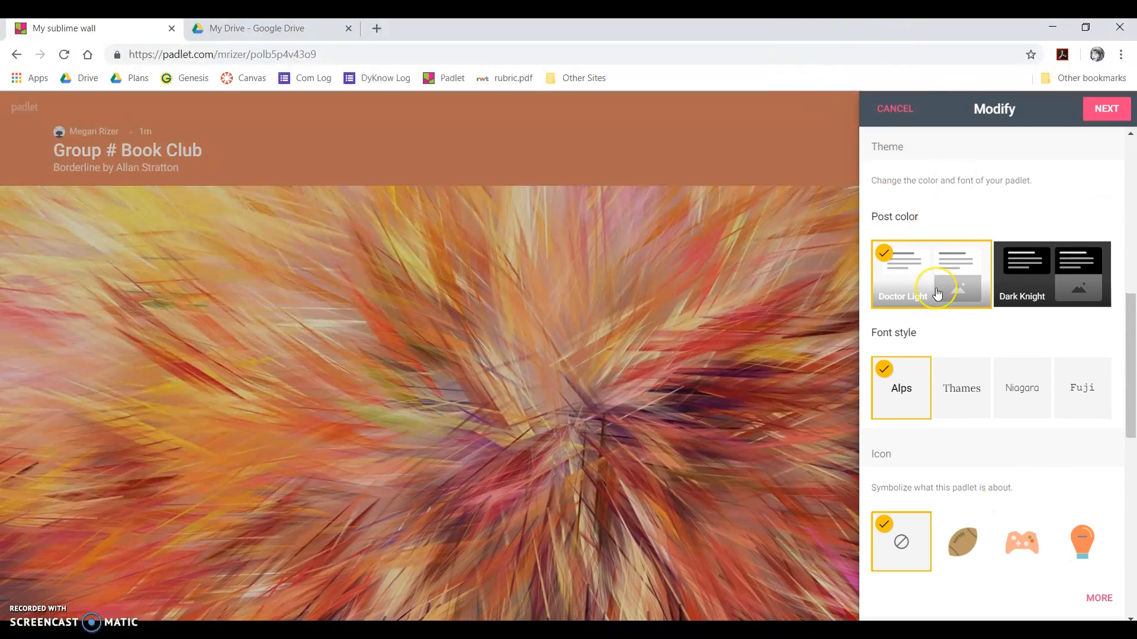
click(1060, 279)
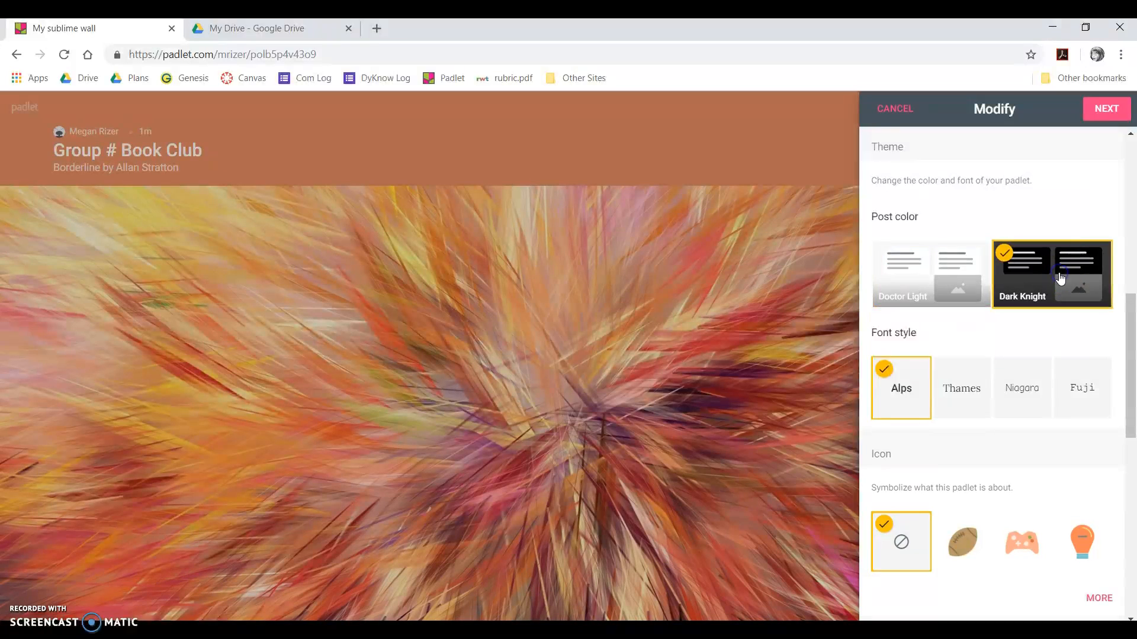
click(926, 290)
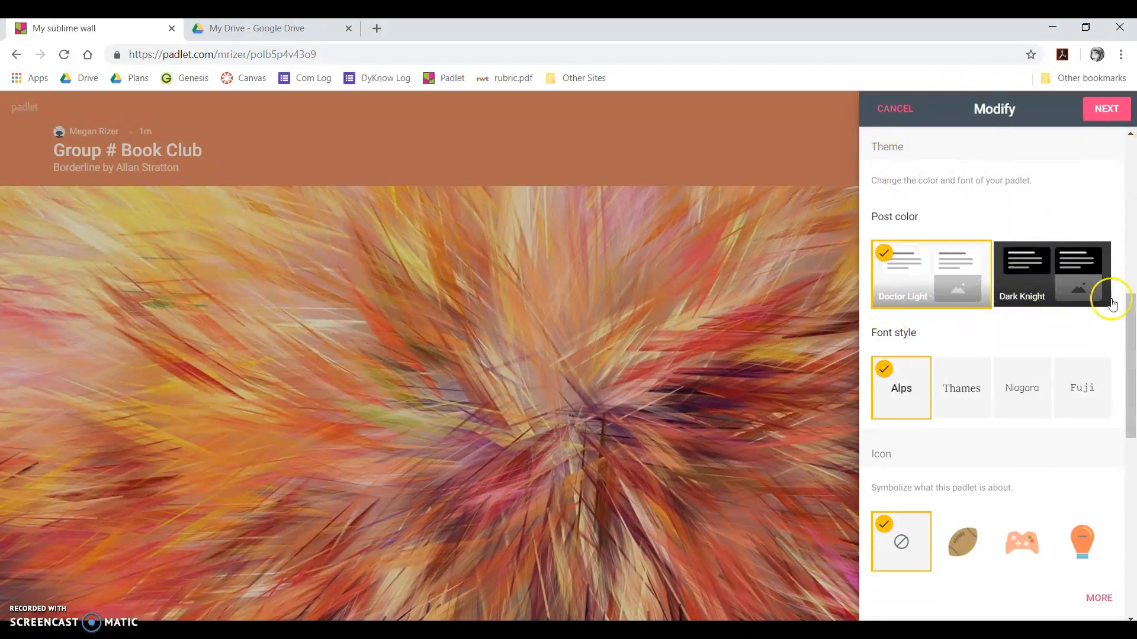
click(1043, 300)
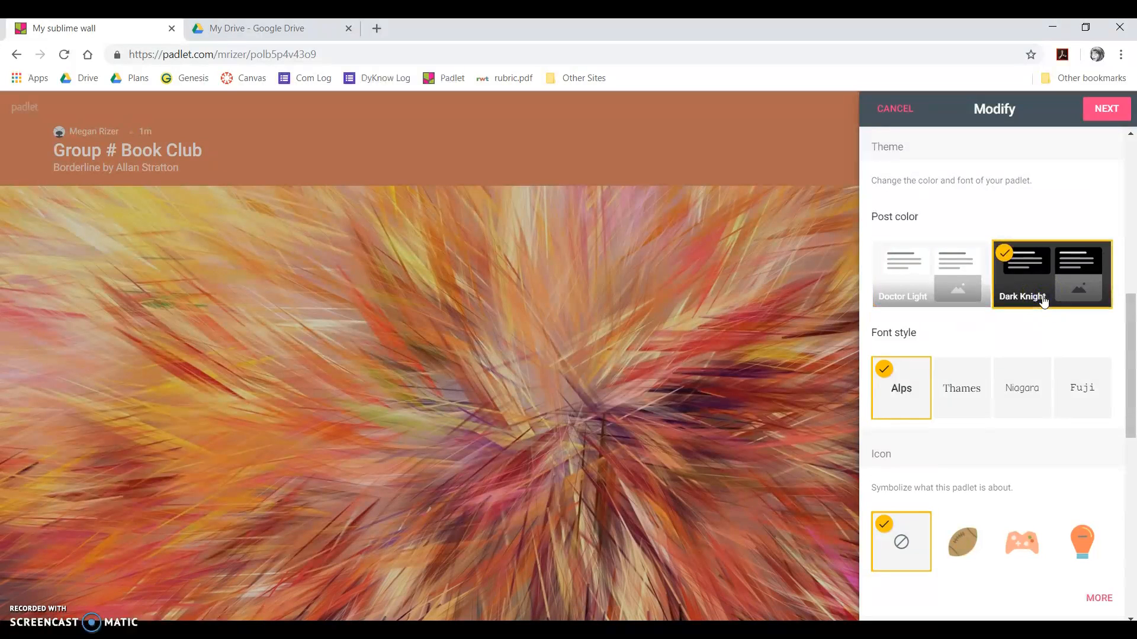
click(934, 290)
click(968, 435)
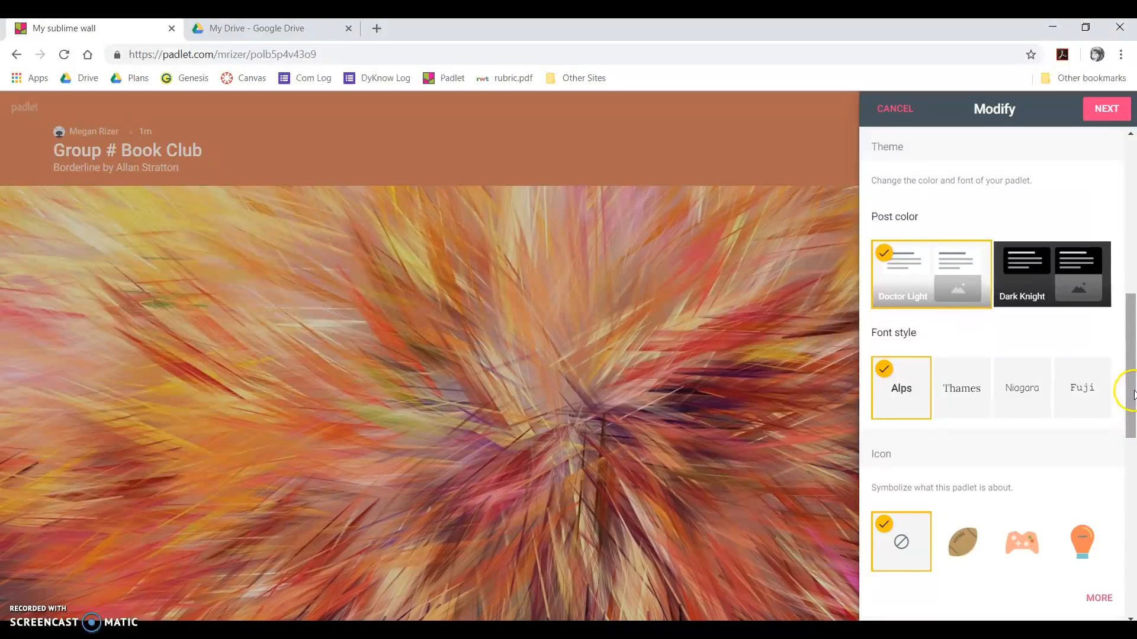
click(1016, 383)
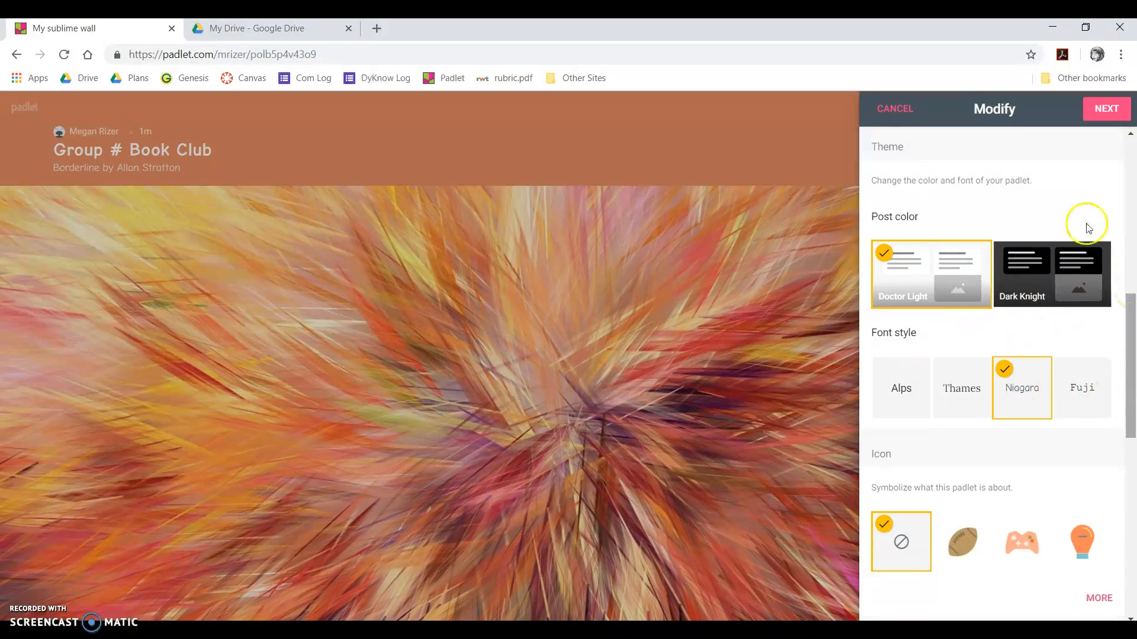
drag(1132, 337, 1133, 430)
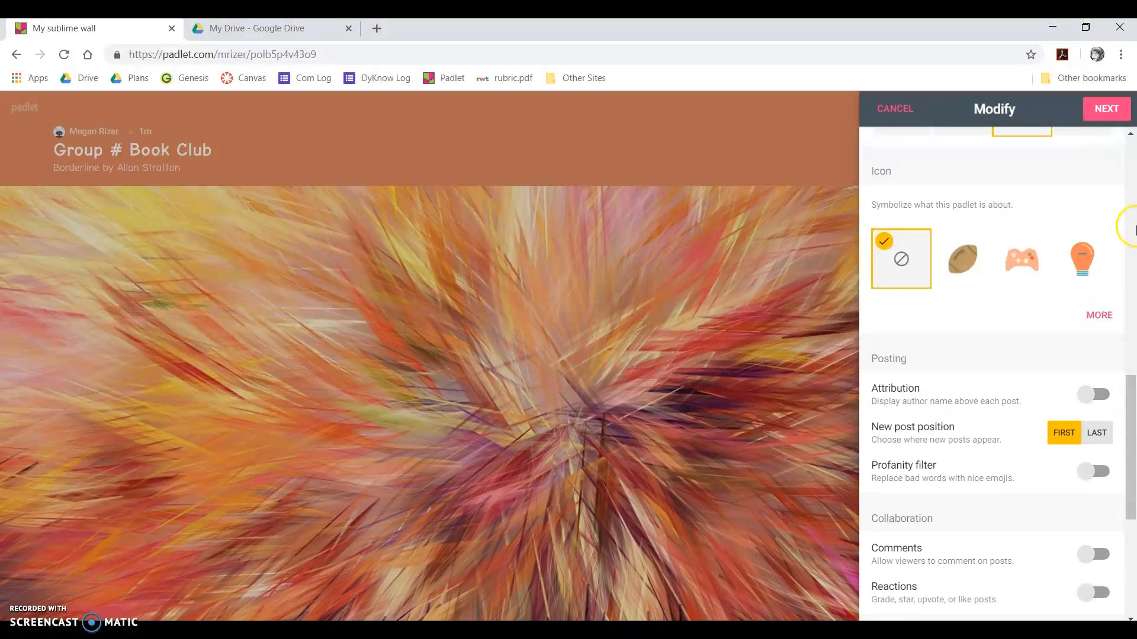
- Search the full icon gallery and pick the handshake icon for the wall
click(1102, 317)
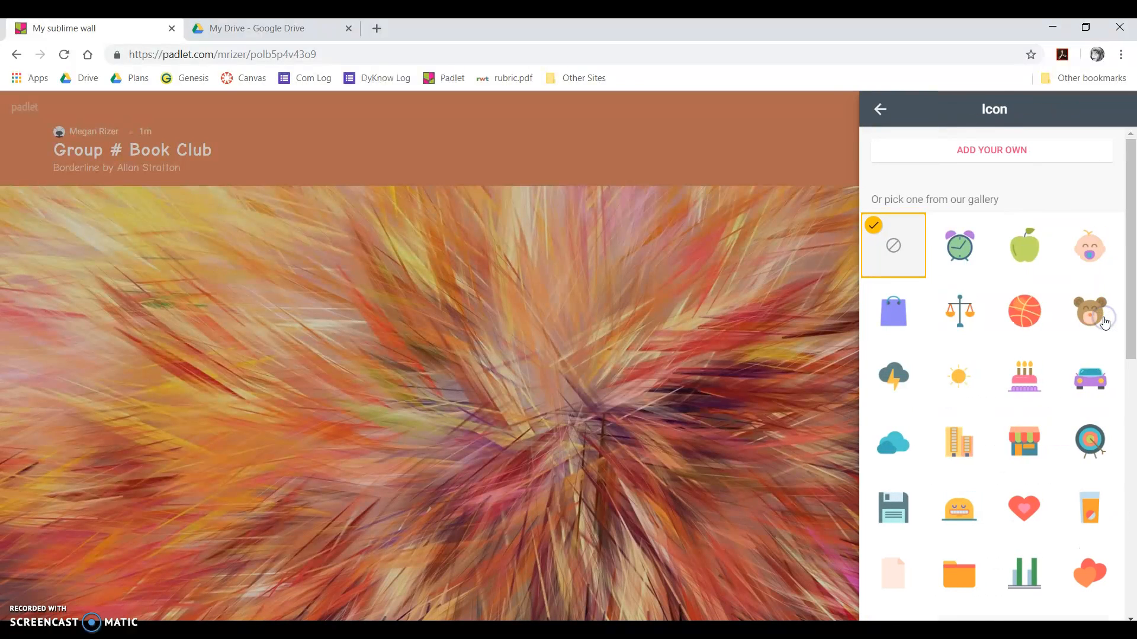
scroll(935, 523, down, 2)
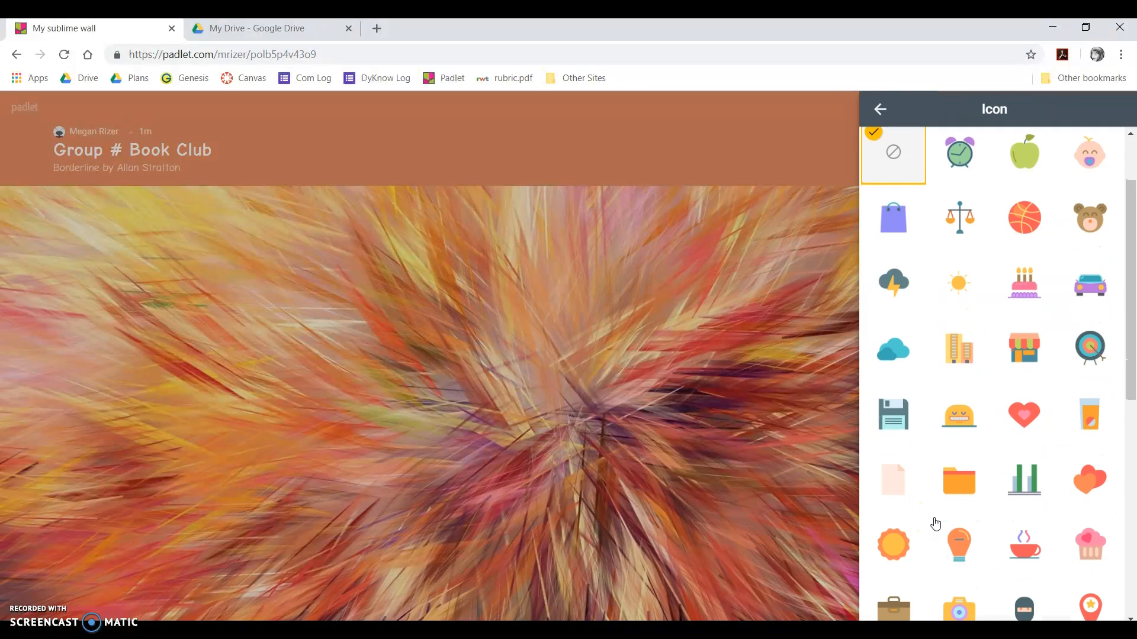
scroll(934, 523, down, 1)
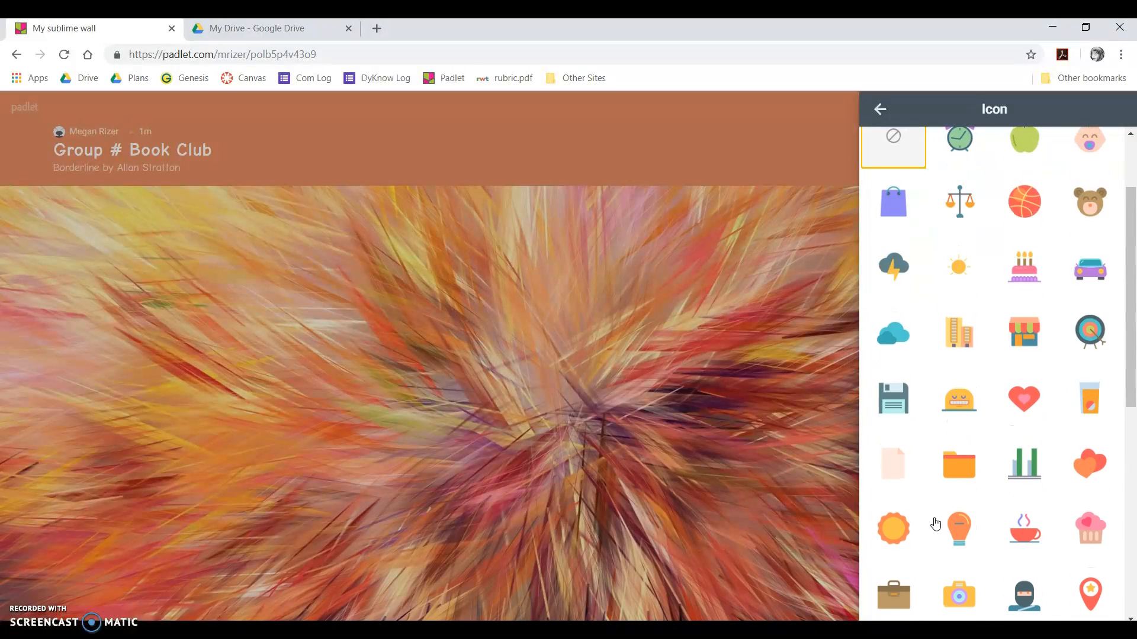
scroll(934, 524, up, 2)
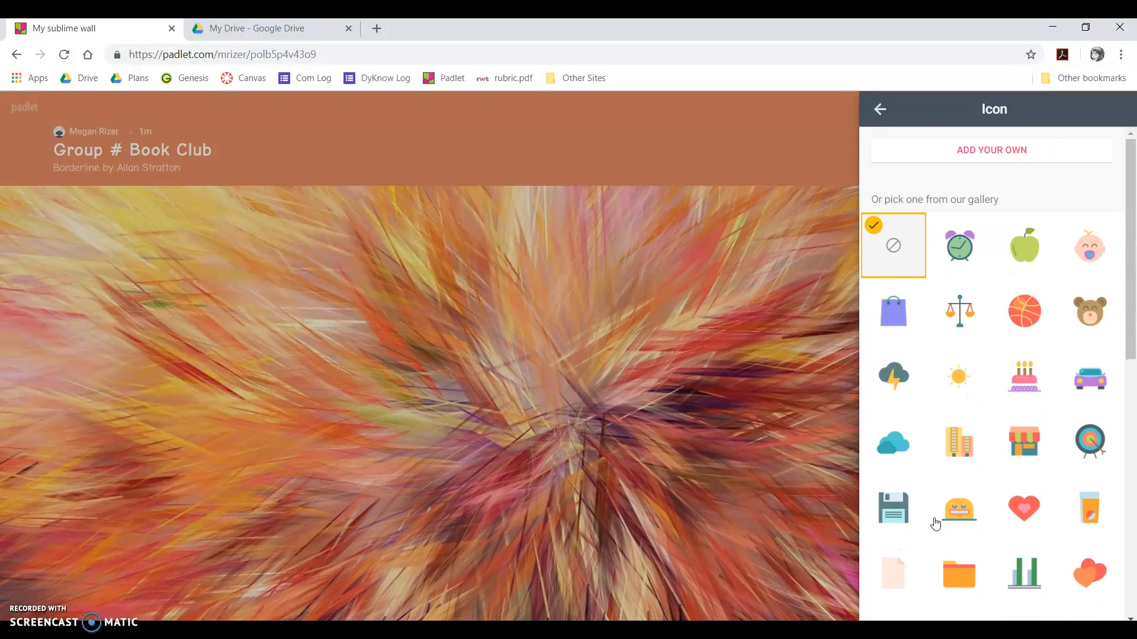
scroll(935, 523, down, 1)
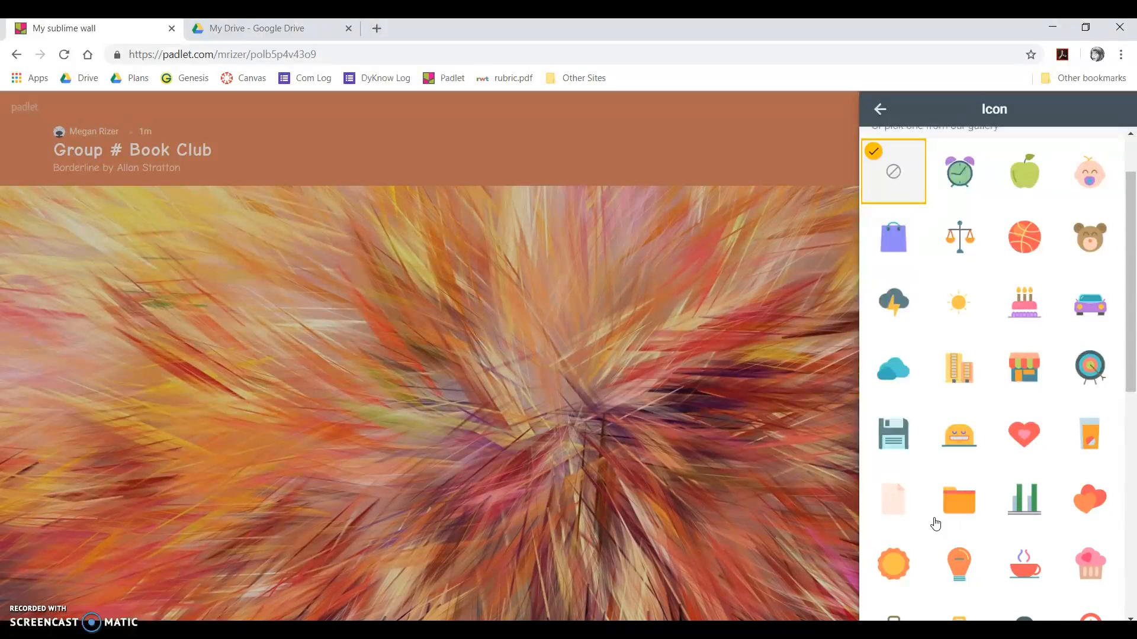
scroll(935, 523, down, 2)
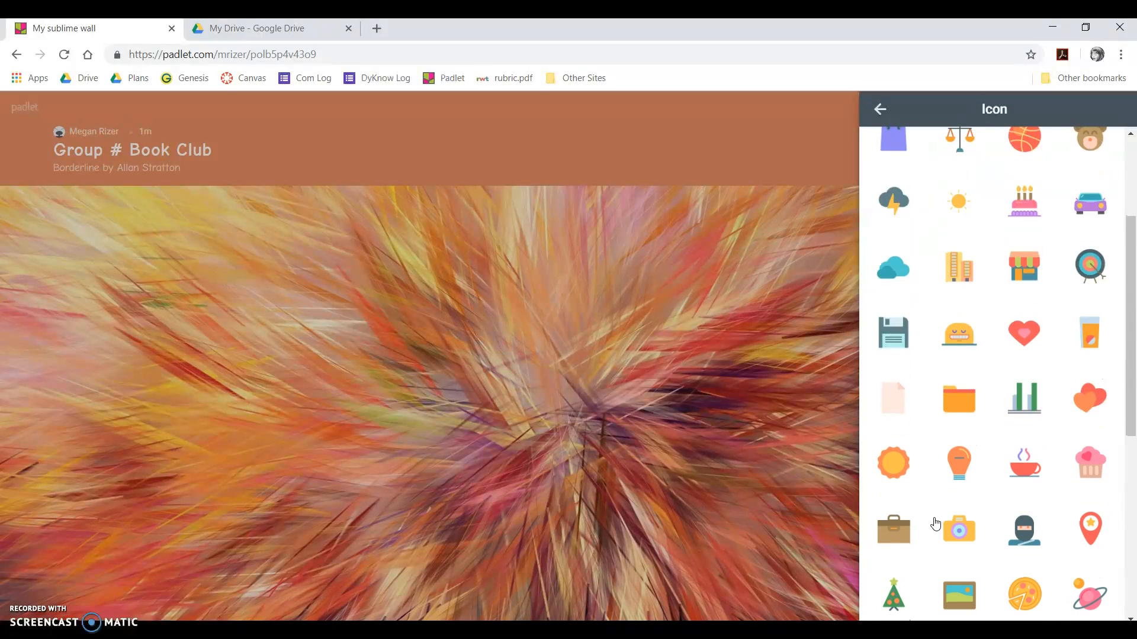
scroll(935, 524, down, 3)
click(926, 579)
scroll(926, 579, down, 2)
scroll(926, 579, down, 3)
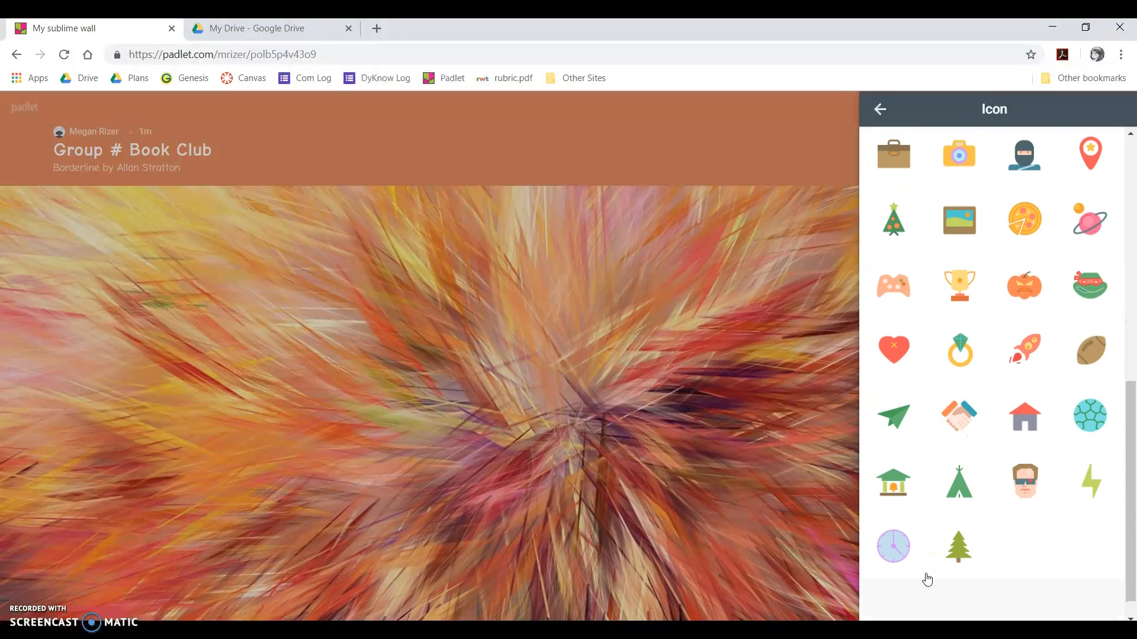
scroll(927, 580, up, 1)
scroll(928, 580, down, 1)
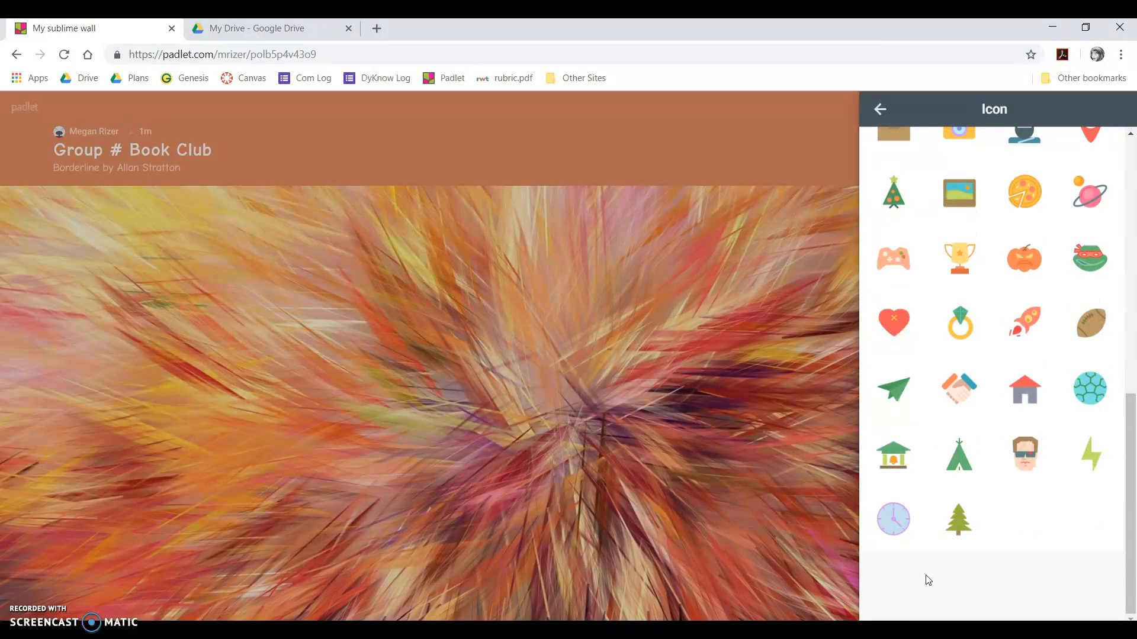
scroll(928, 580, up, 1)
scroll(928, 581, up, 1)
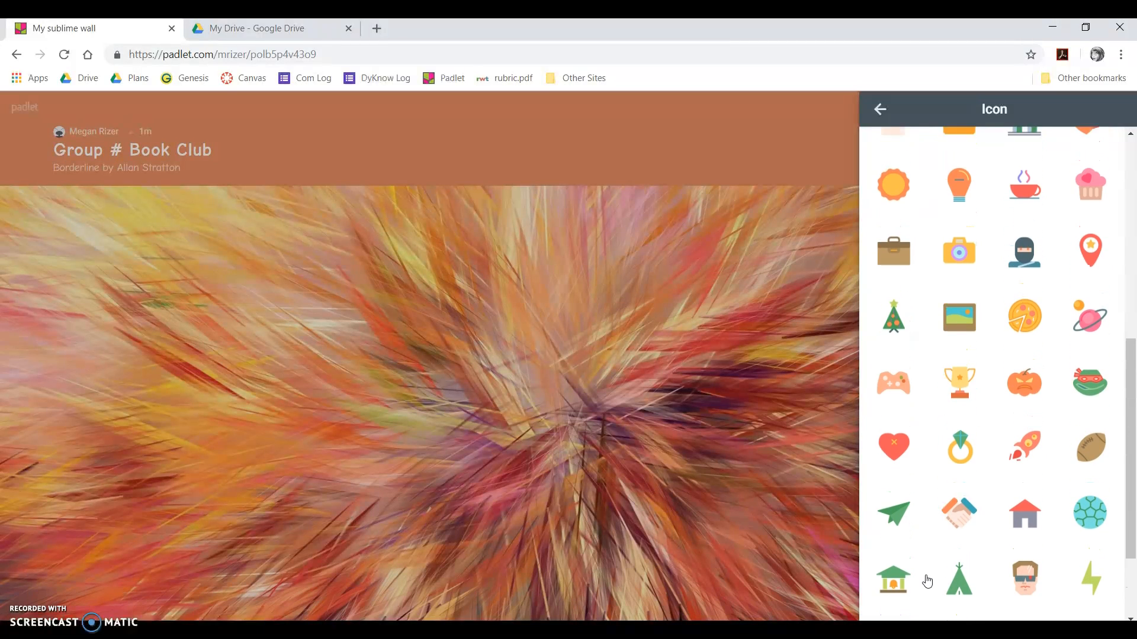
scroll(927, 581, up, 5)
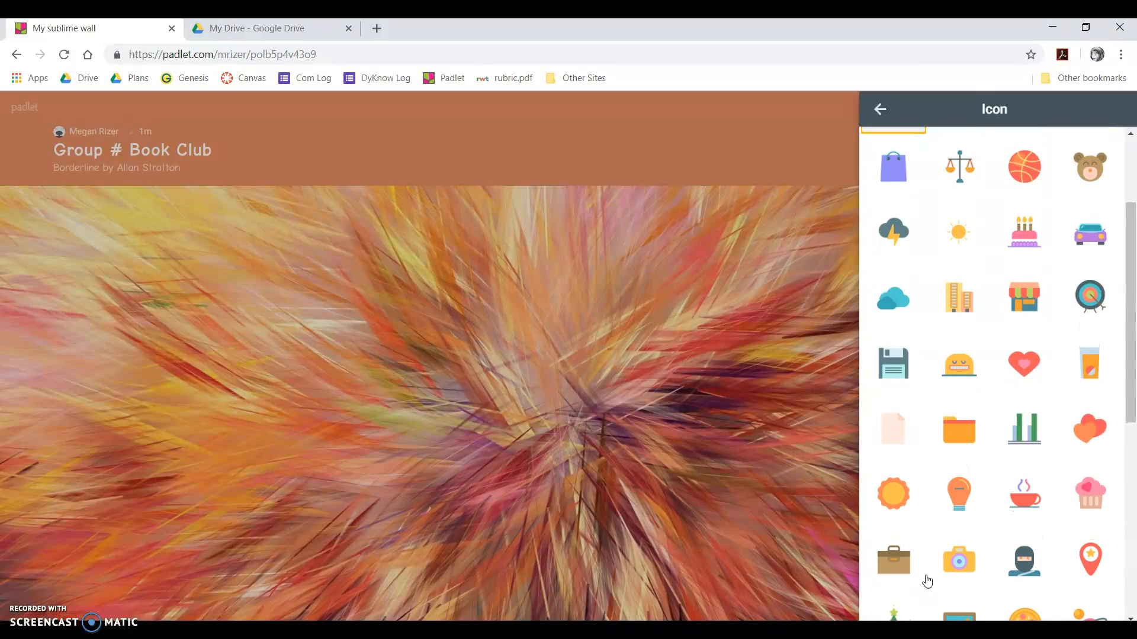
scroll(927, 582, up, 3)
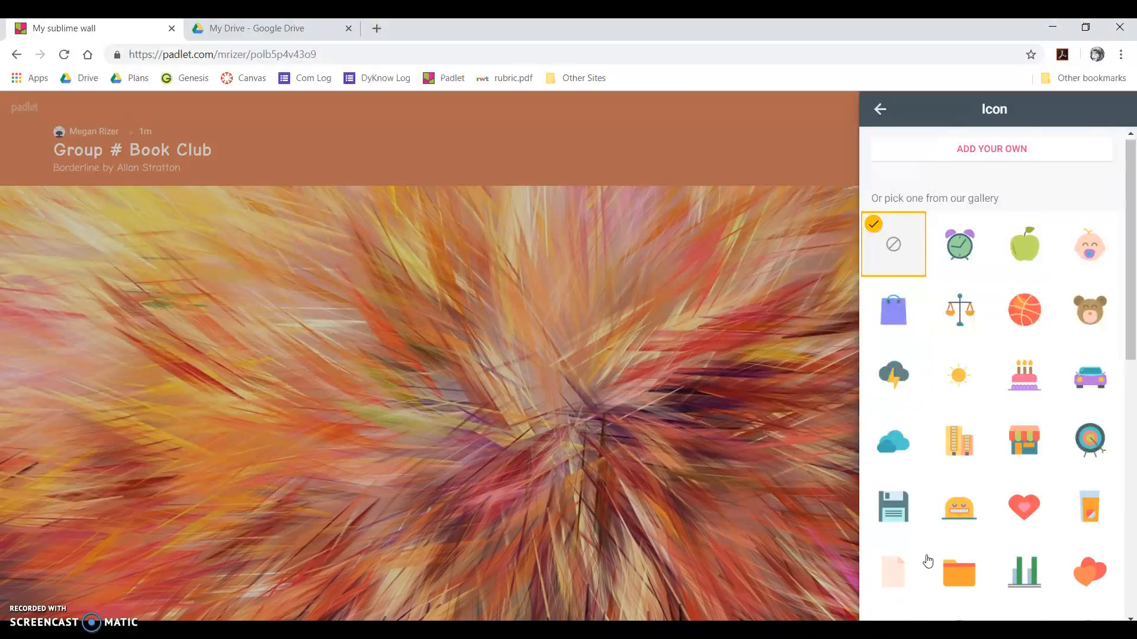
scroll(927, 562, down, 10)
click(965, 383)
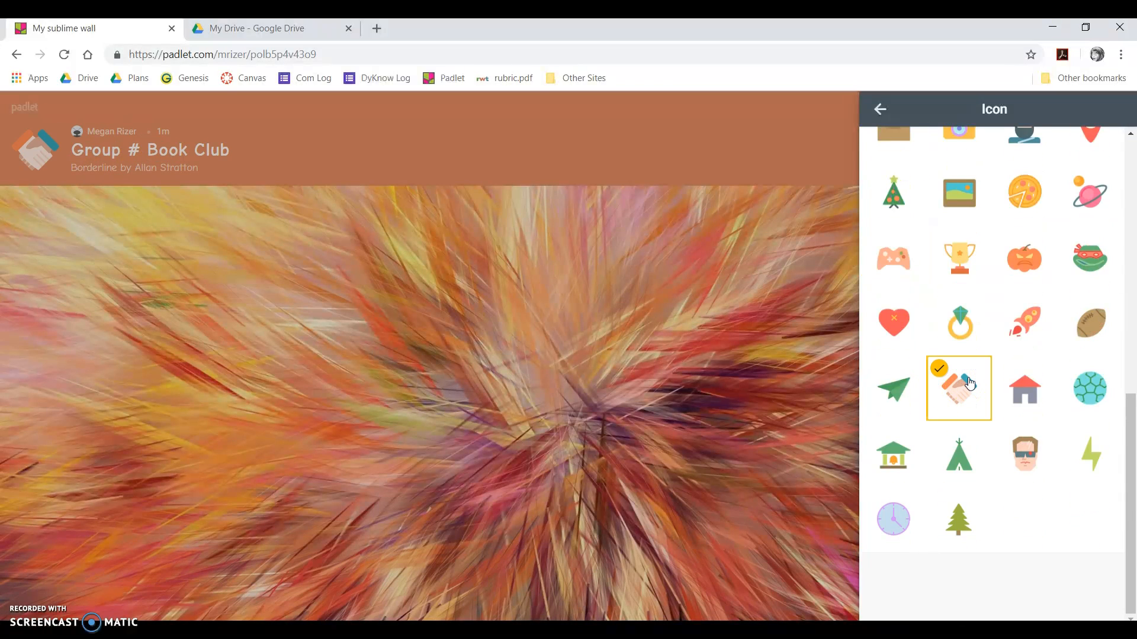
- Turn on author attribution, place new posts last, and enable the profanity filter
click(882, 108)
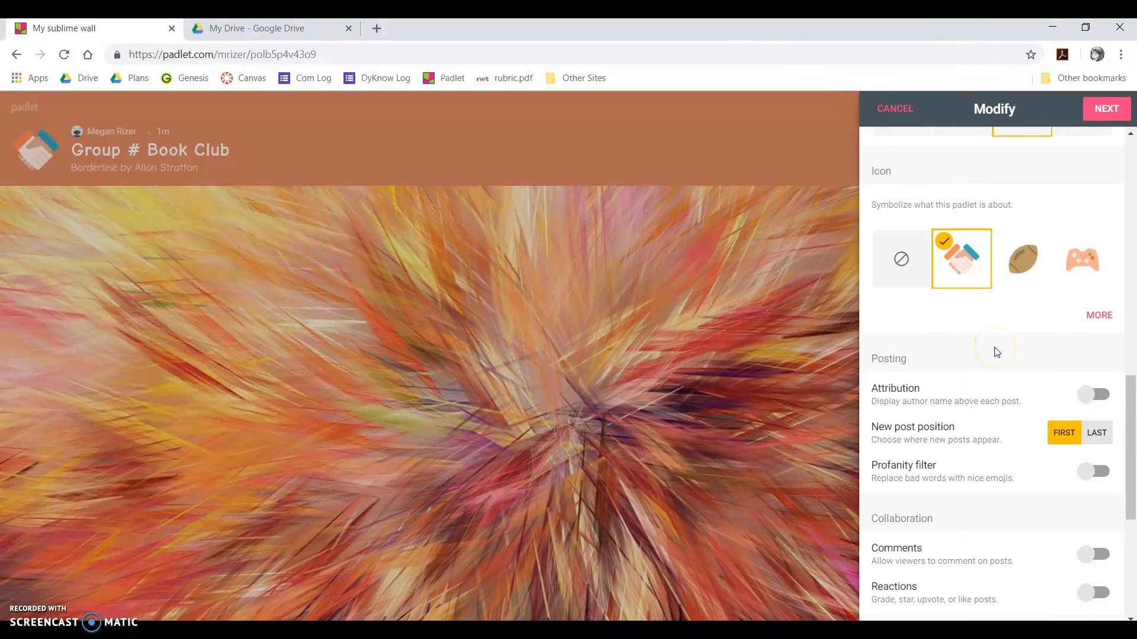
scroll(996, 352, down, 3)
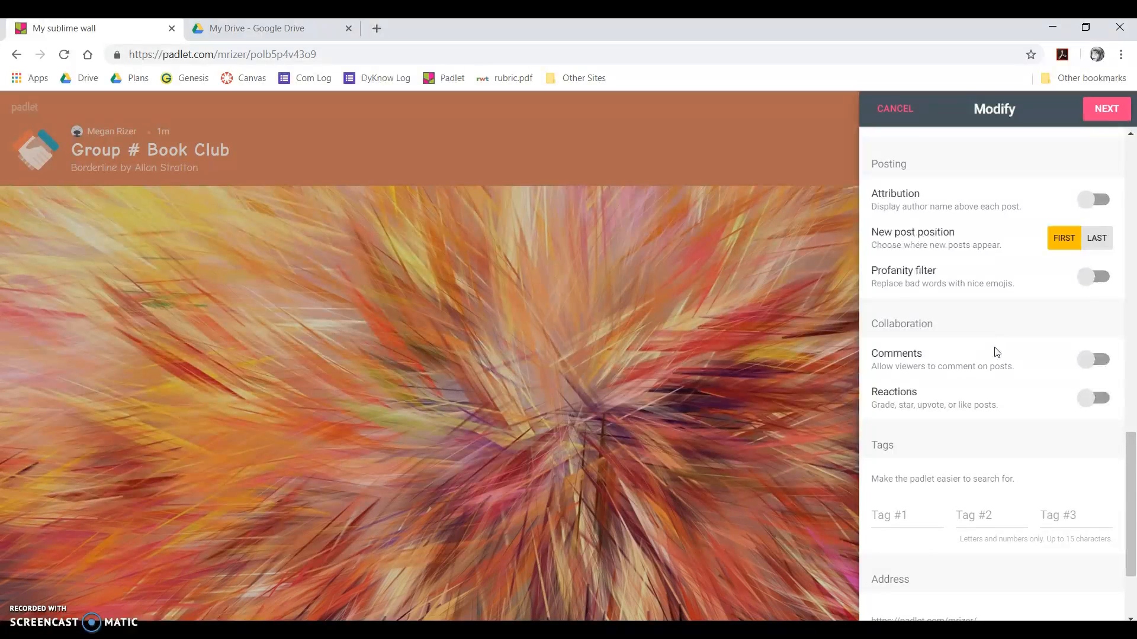
click(1088, 202)
click(1089, 201)
click(1105, 245)
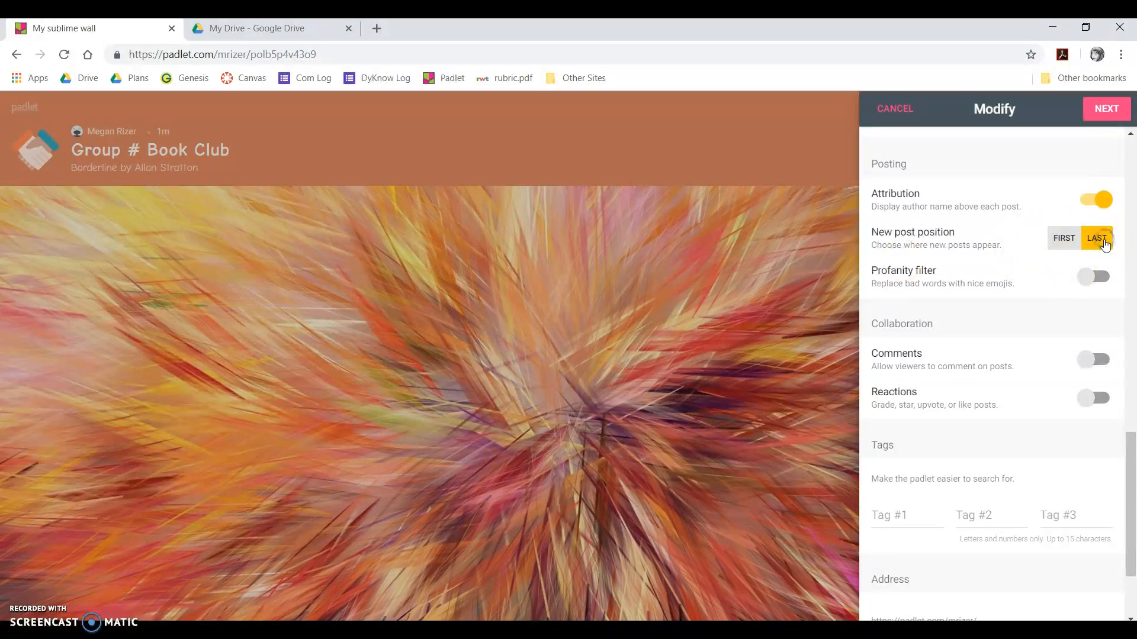
click(1089, 276)
- Allow comments and turn on reactions as grades out of 100
scroll(1002, 375, down, 3)
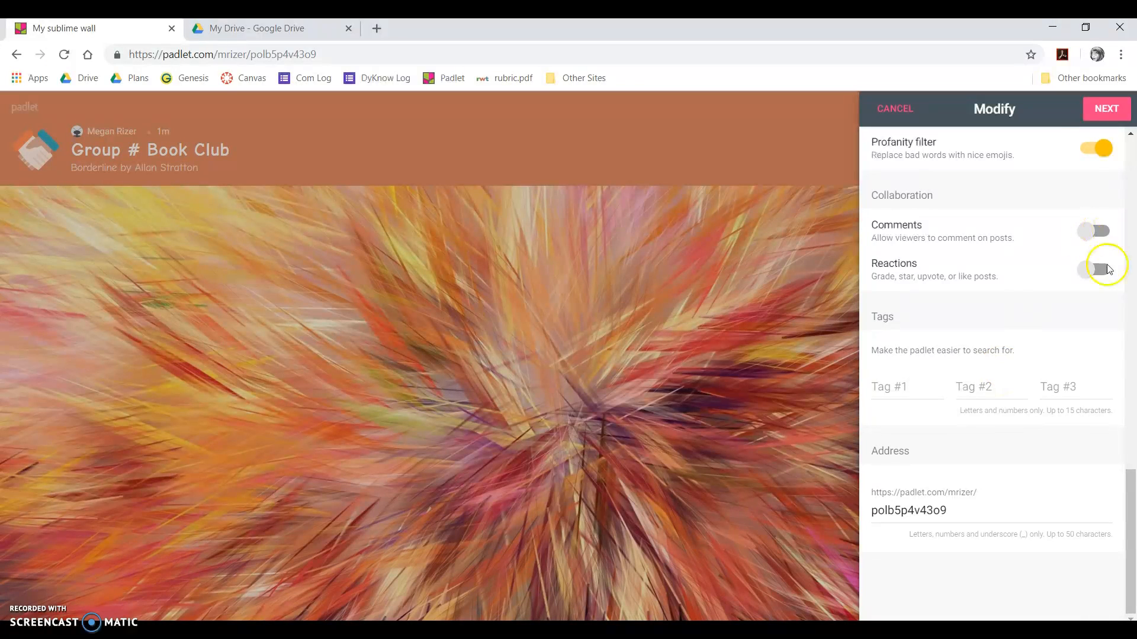
click(1093, 231)
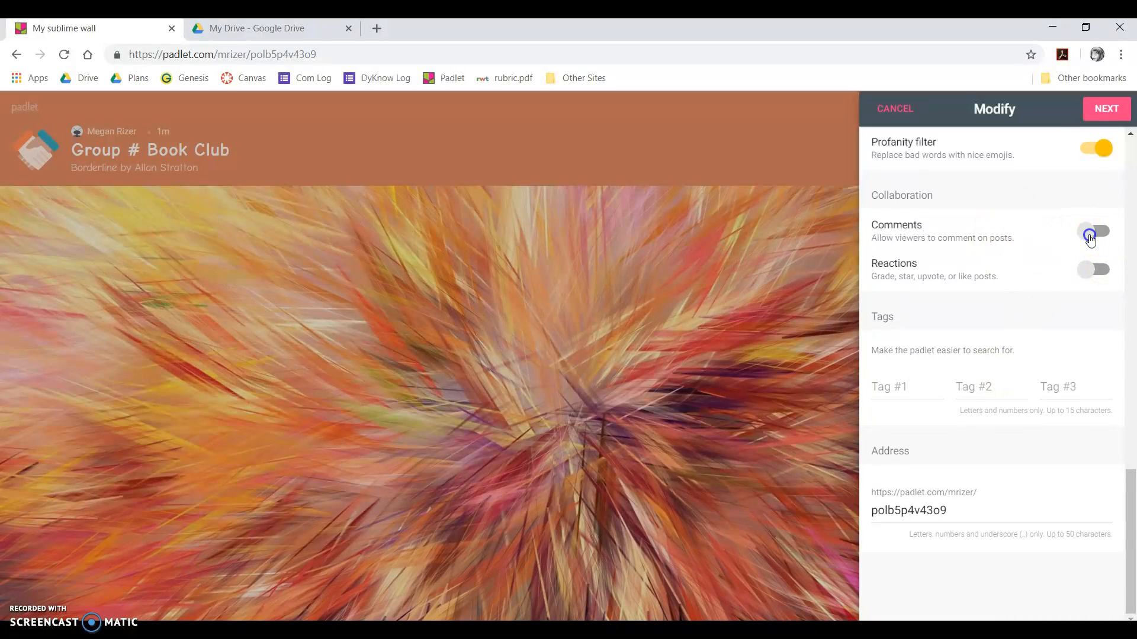
click(1091, 270)
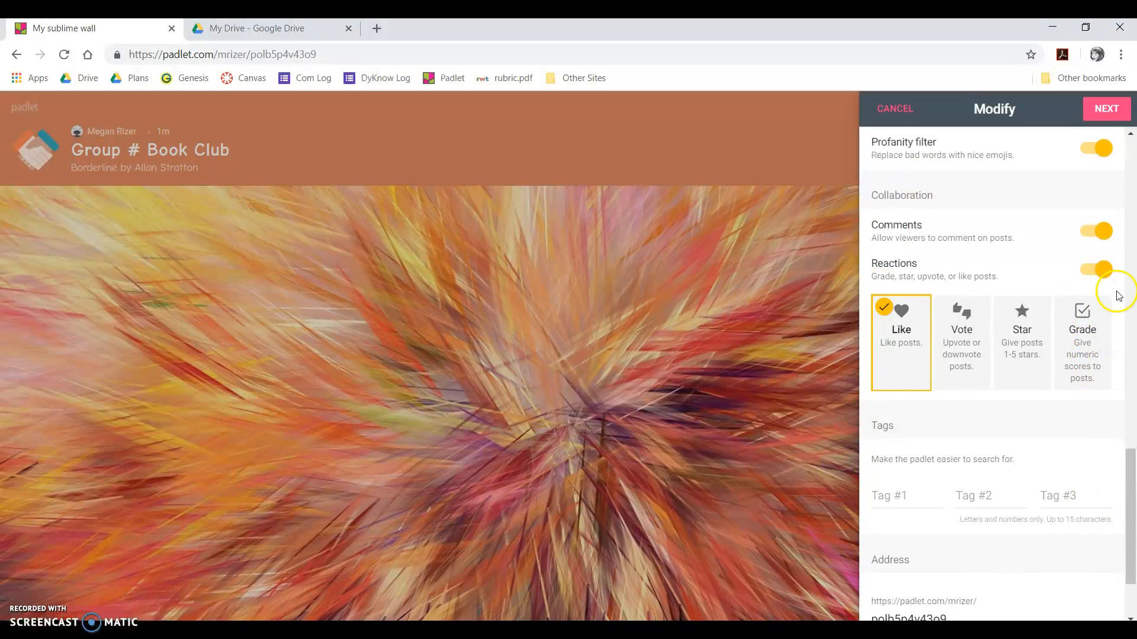
click(1096, 320)
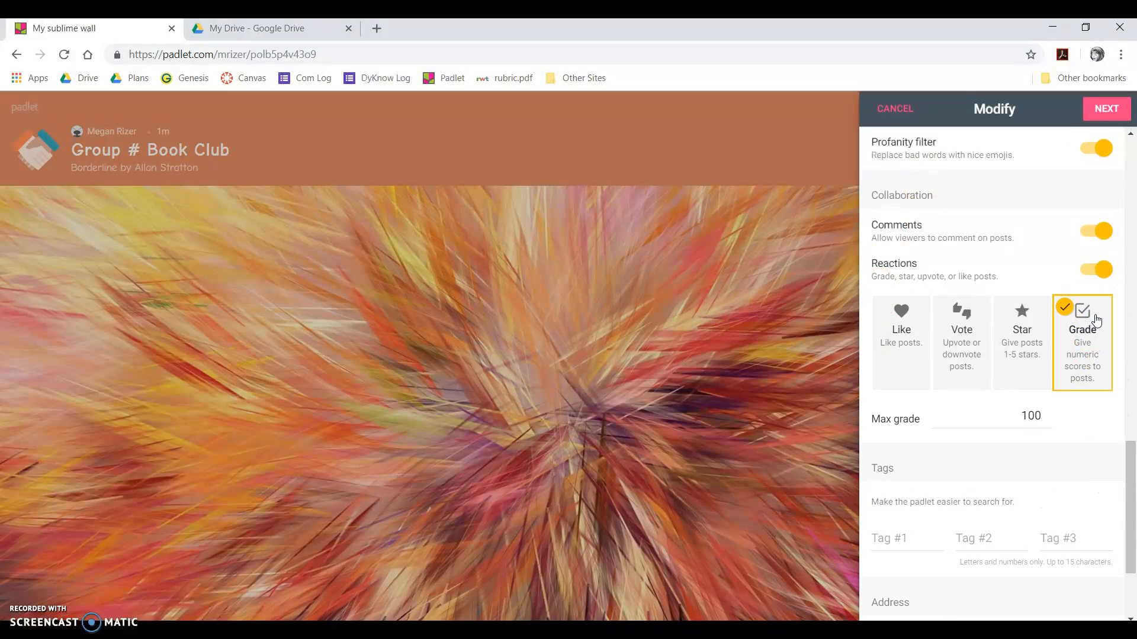
scroll(1096, 320, down, 2)
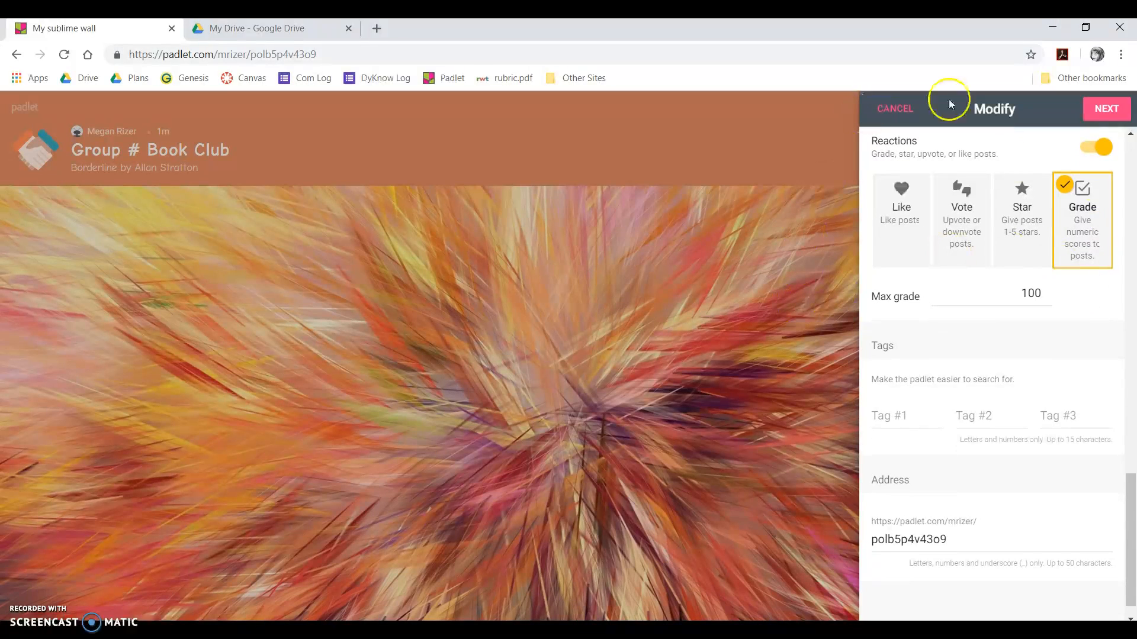
scroll(946, 337, down, 1)
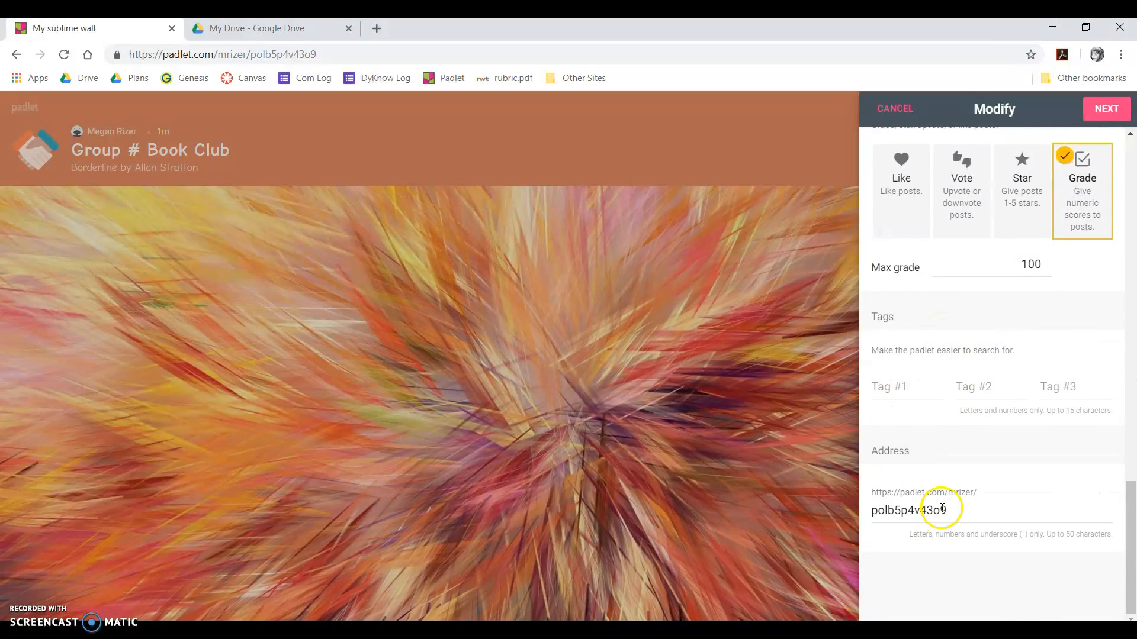
click(911, 513)
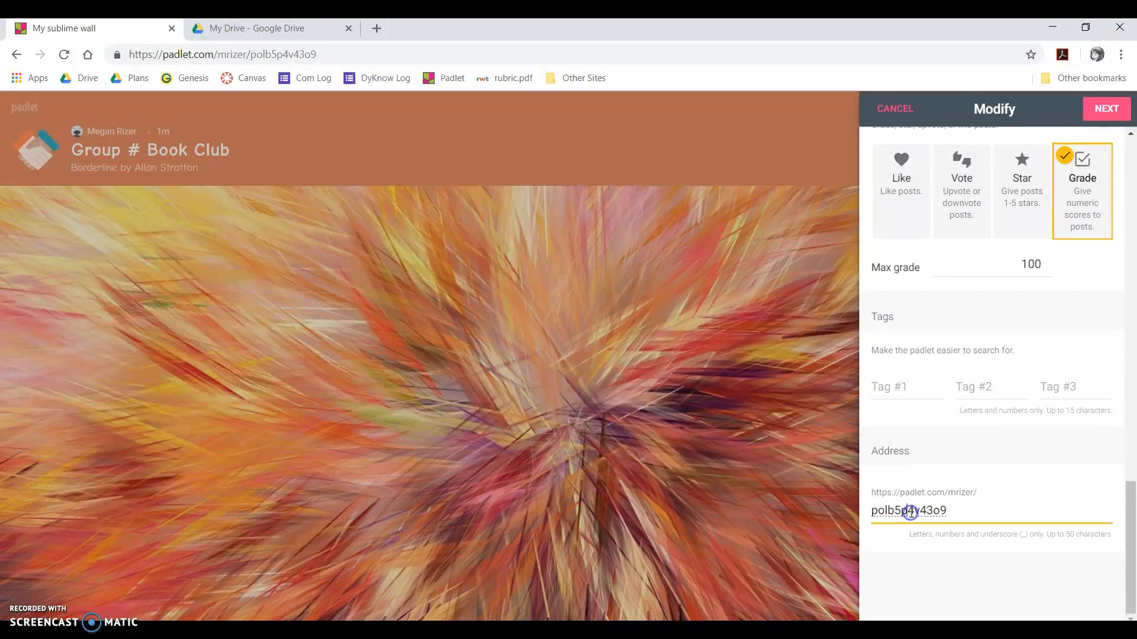
double_click(911, 512)
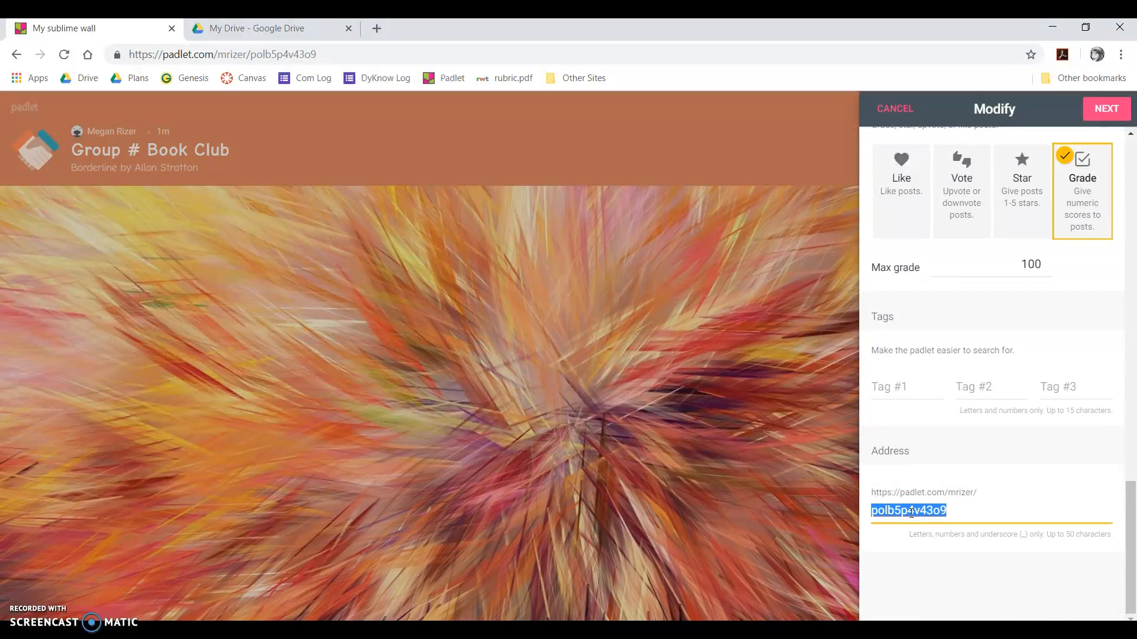
text(group#)
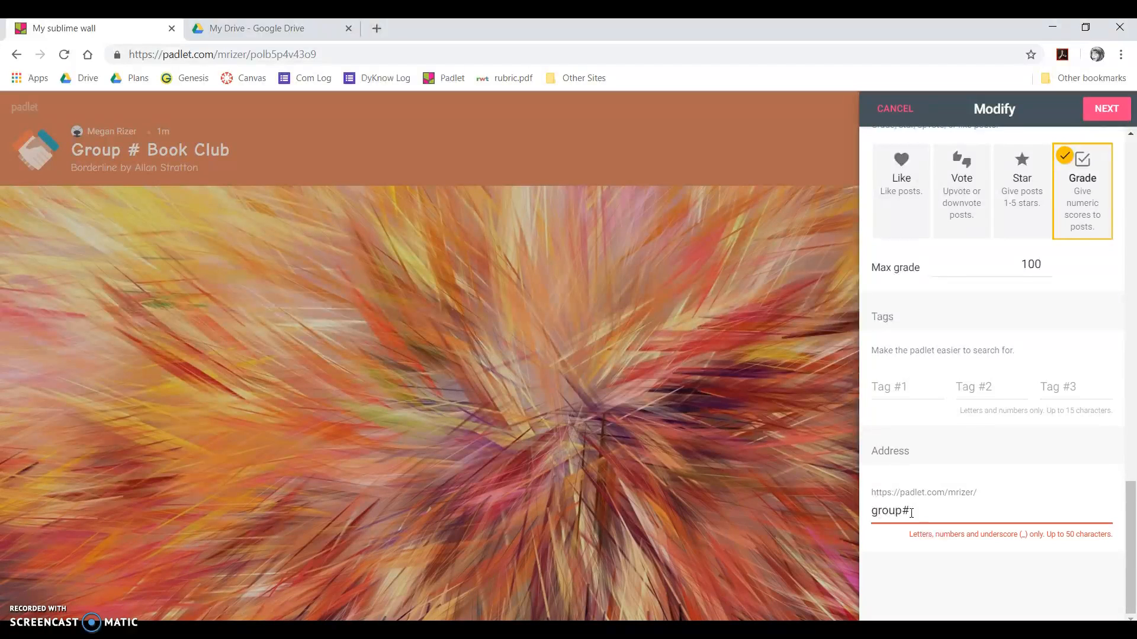
text(bookclub)
key(BackSpace)
key(BackSpace)
key(BackSpace)
key(BackSpace)
text(_club)
click(911, 513)
key(BackSpace)
key(BackSpace)
key(BackSpace)
key(BackSpace)
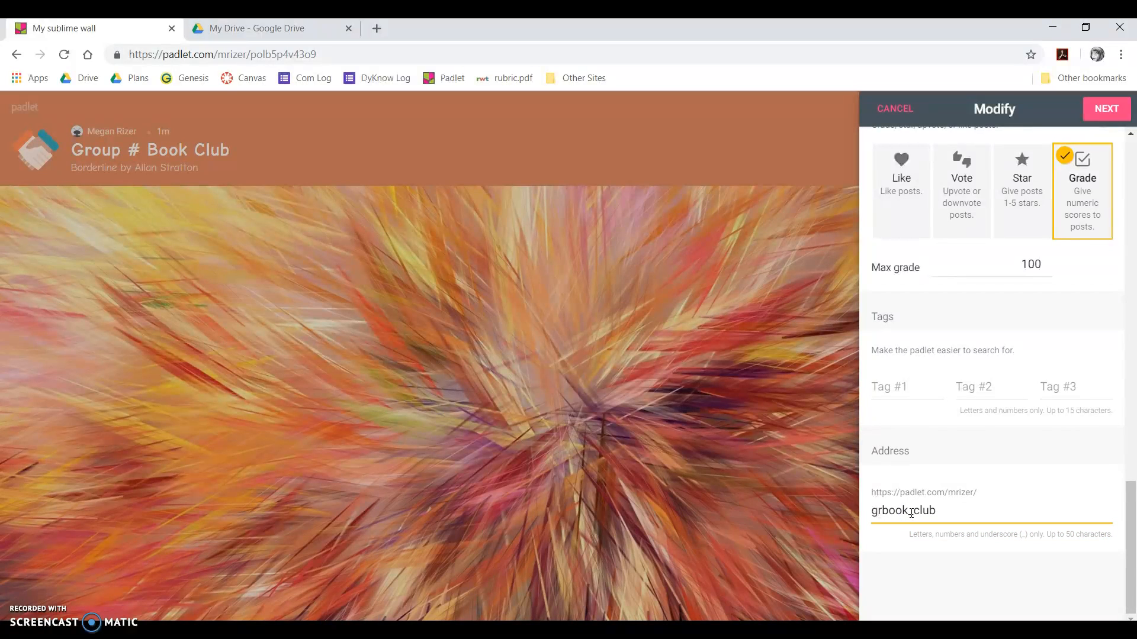
double_click(911, 513)
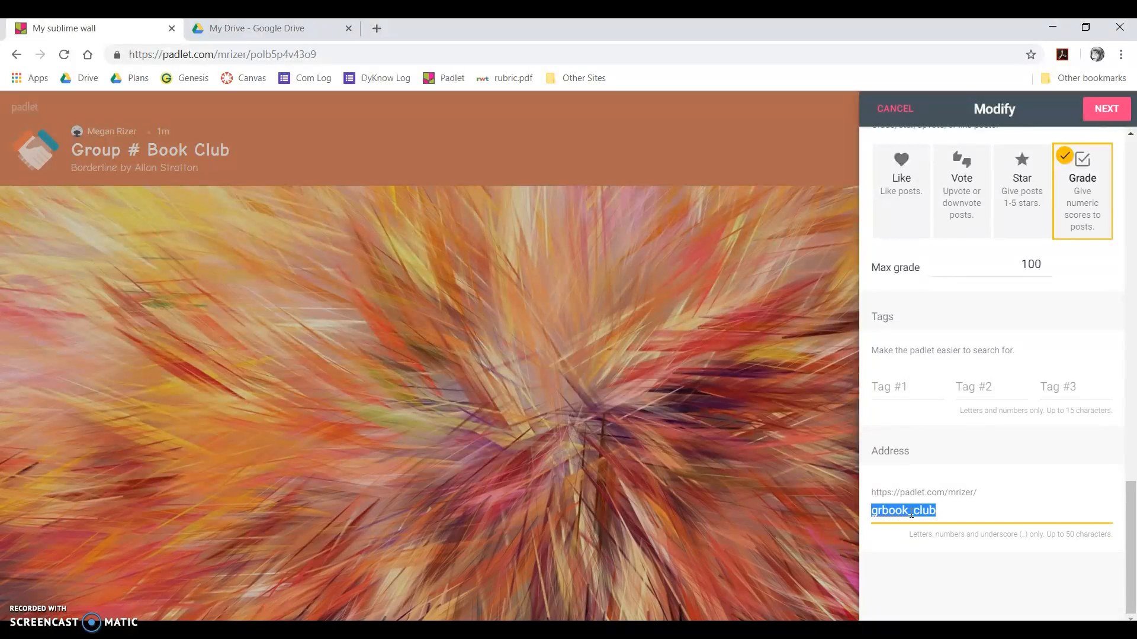
text(group#bookclub)
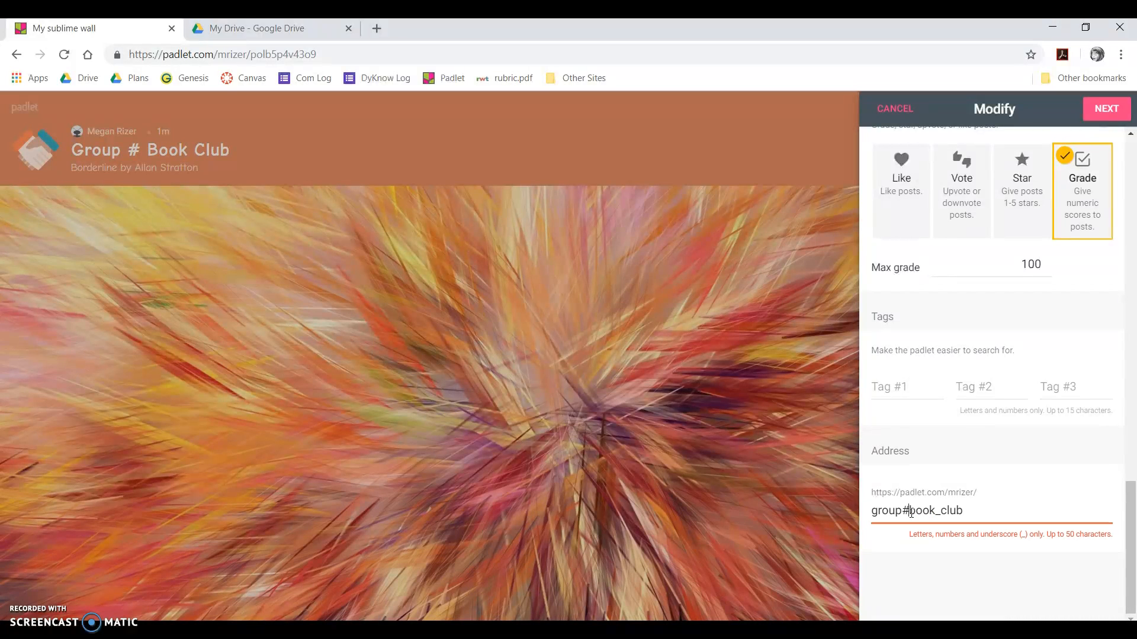
key(ctrl+z)
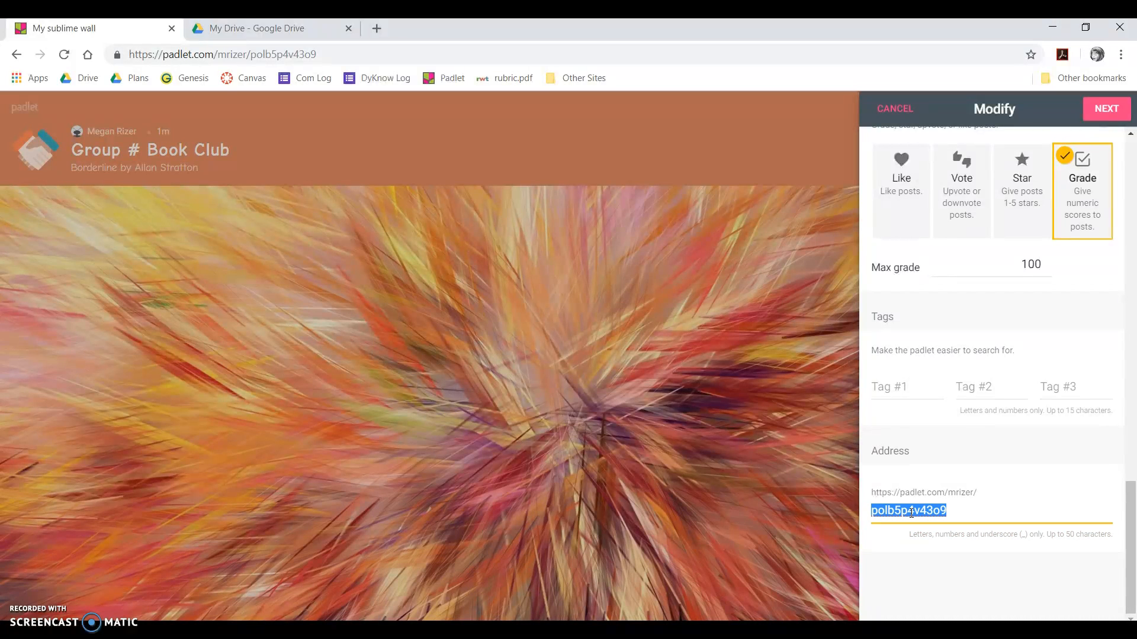
scroll(911, 513, up, 6)
scroll(1060, 376, up, 10)
- Move to privacy settings, keep the wall Secret, and select the contributor email-or-username field
click(1093, 118)
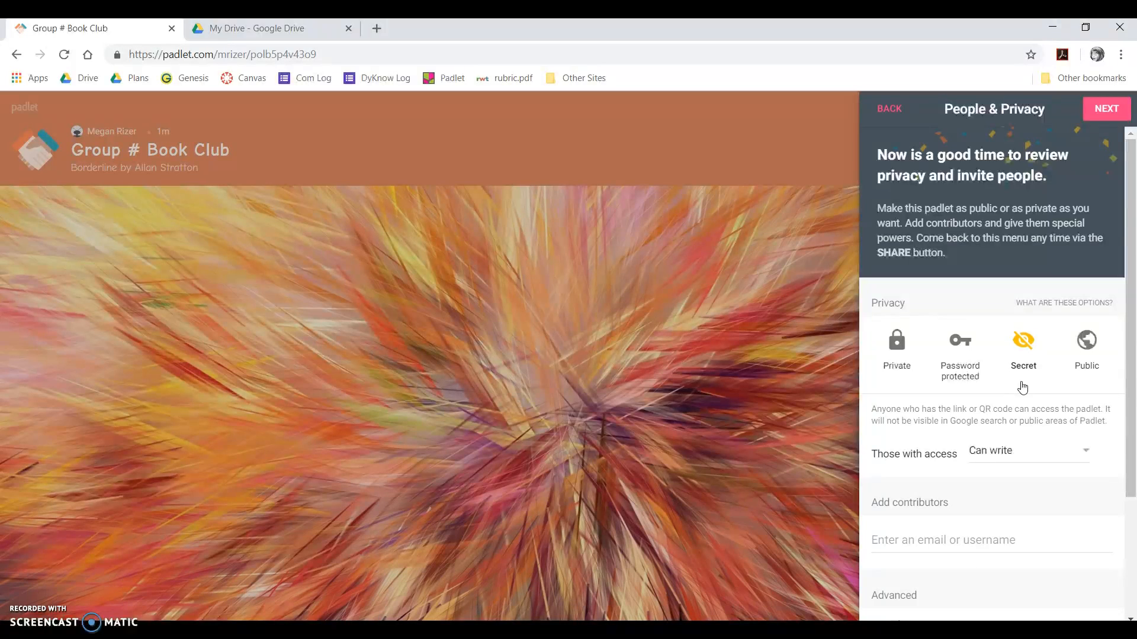
click(950, 357)
scroll(1019, 394, down, 2)
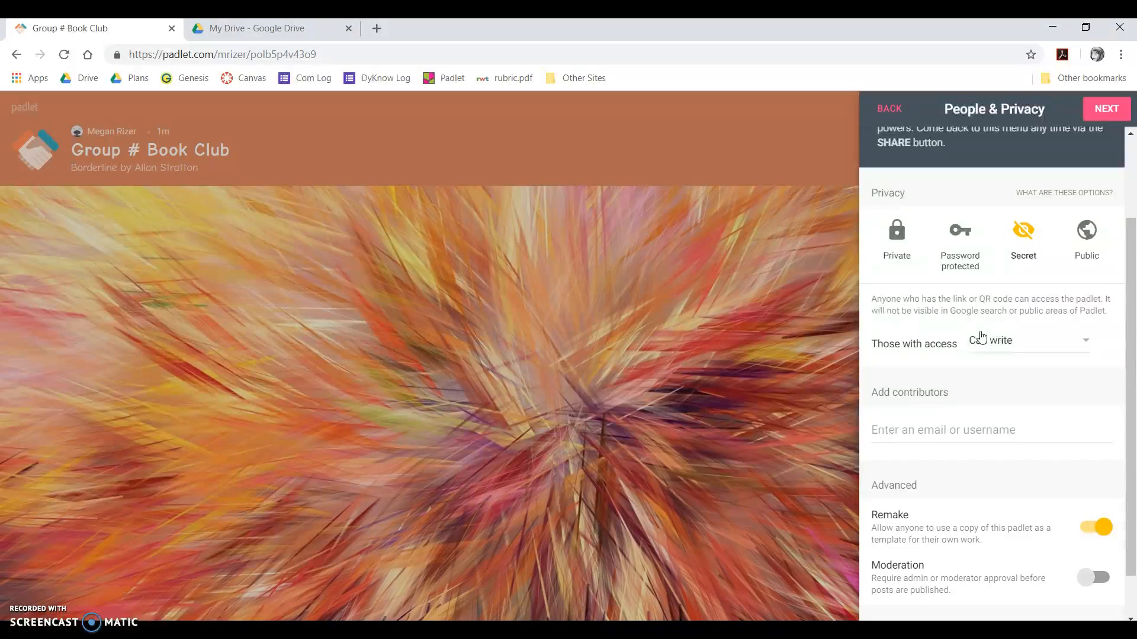
scroll(982, 336, down, 1)
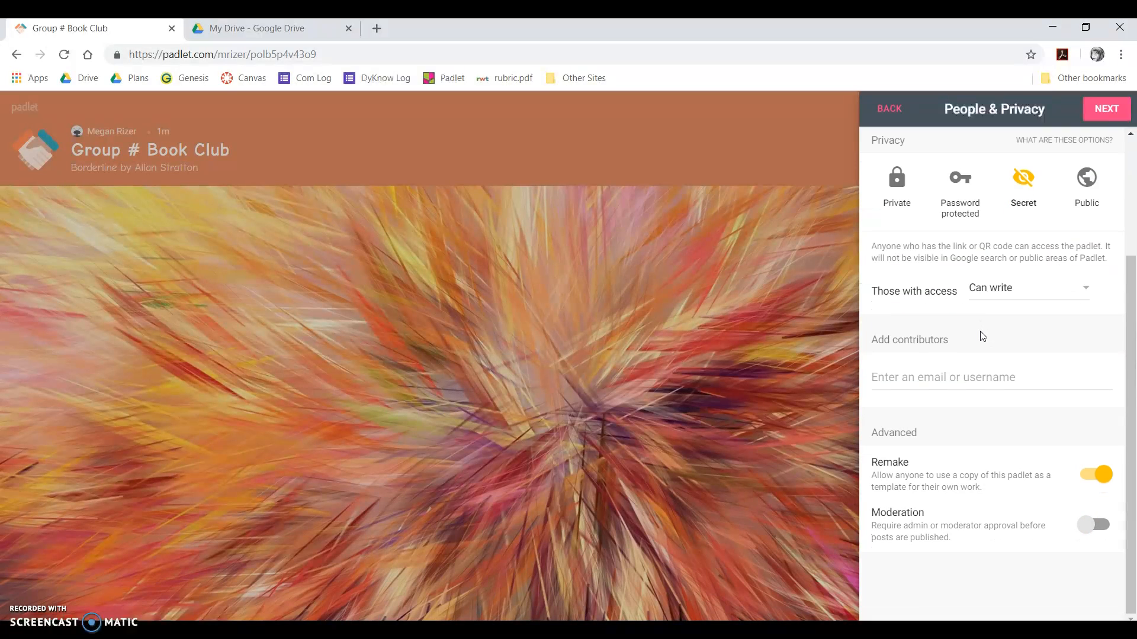
click(879, 376)
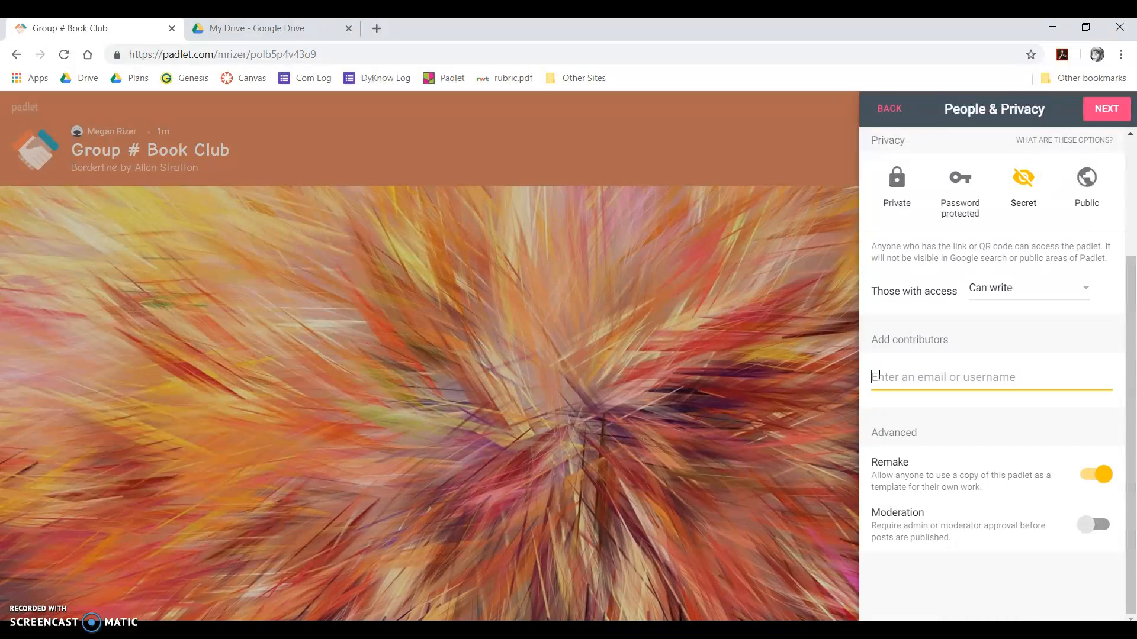
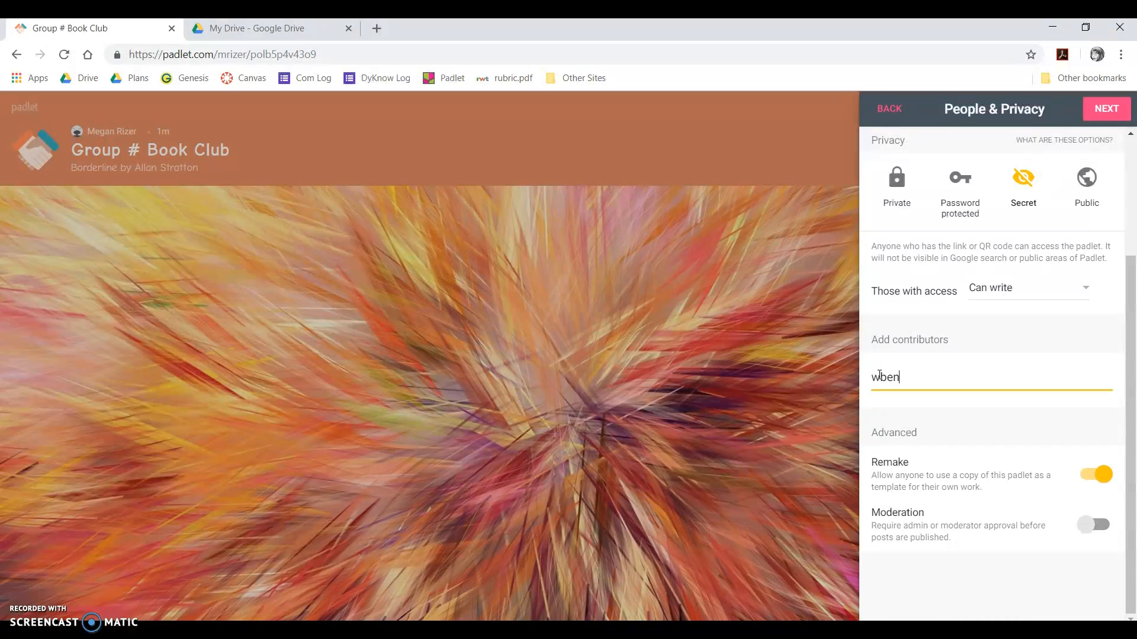
- Add the first student as a contributor by their school e-mail, with Can write access
key(BackSpace)
key(BackSpace)
key(BackSpace)
key(BackSpace)
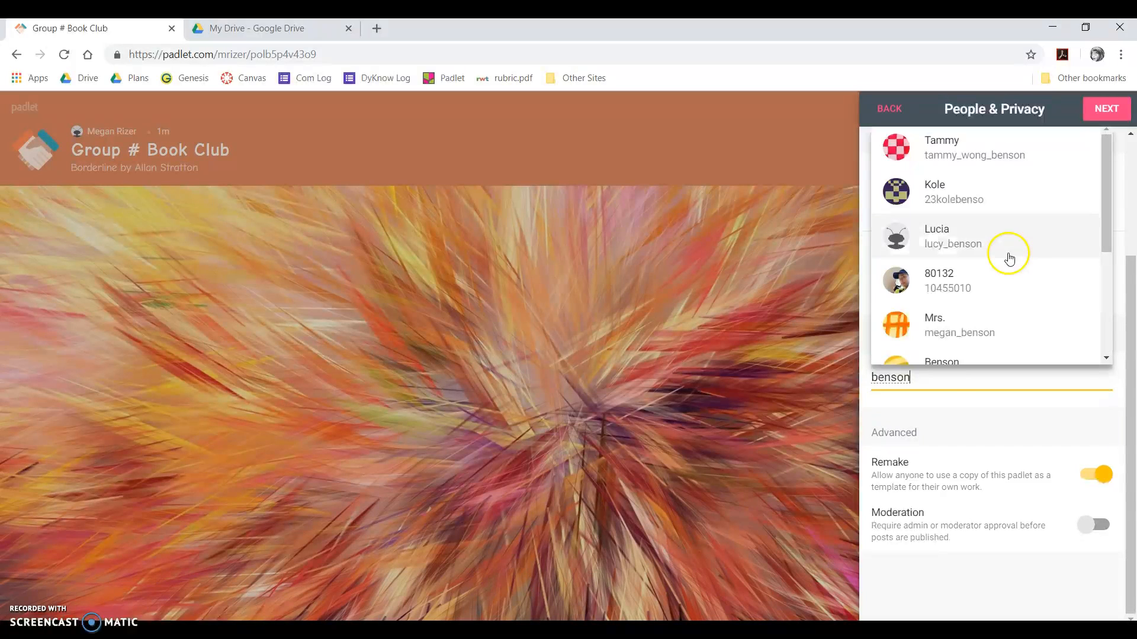
key(BackSpace)
key(BackSpace)
key(BackSpace)
key(BackSpace)
key(BackSpace)
key(BackSpace)
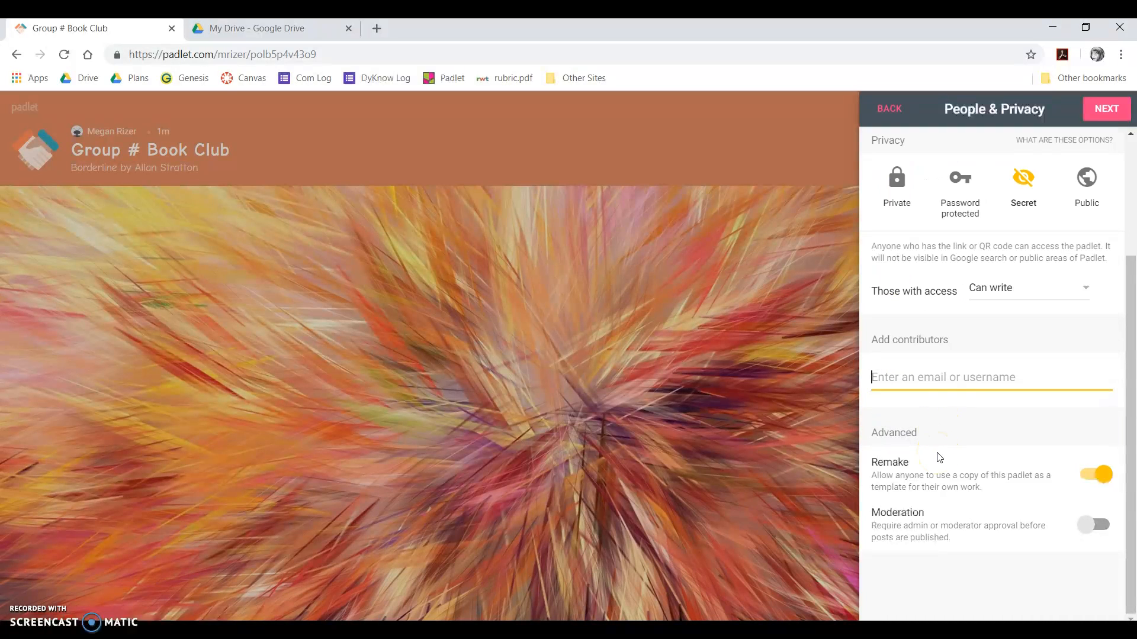
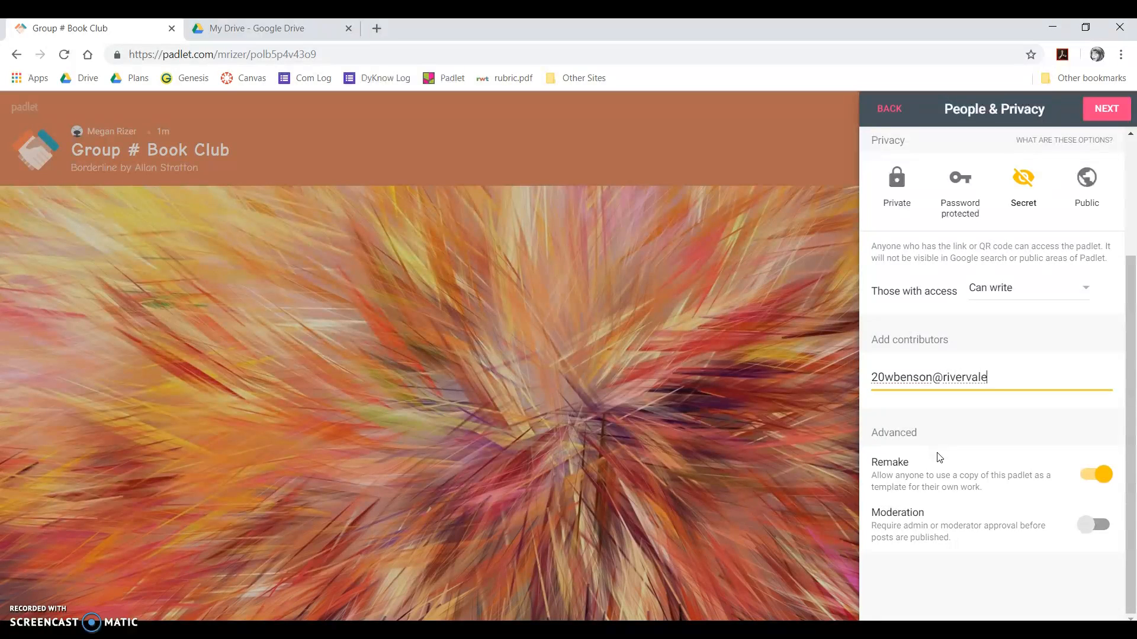
click(943, 360)
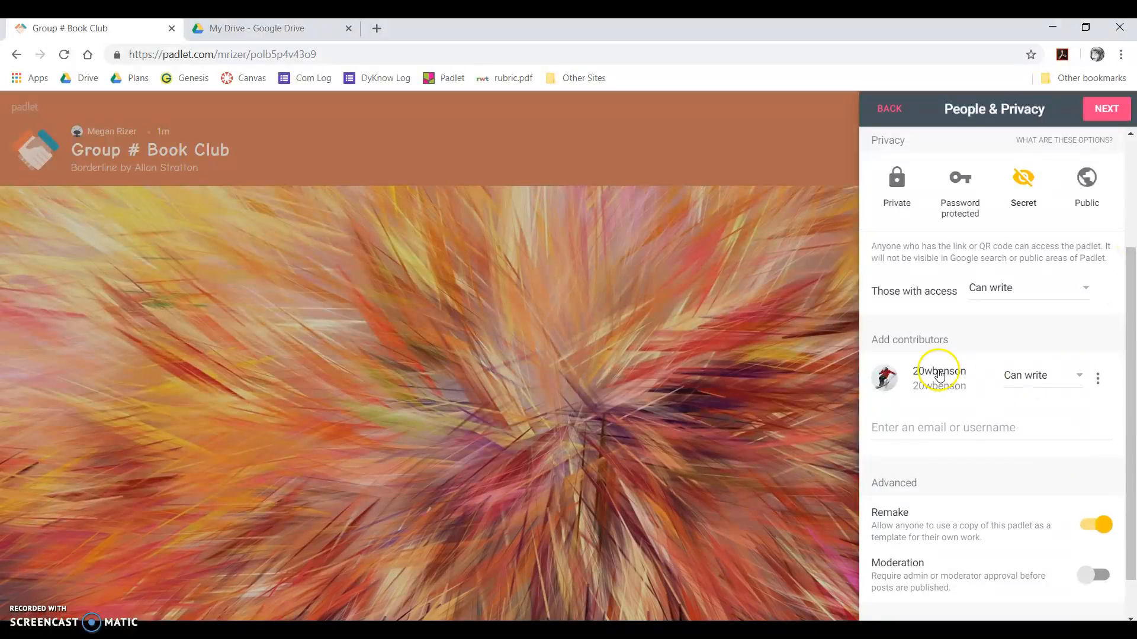
- Add a second contributor by their school e-mail, also with Can write access
click(930, 428)
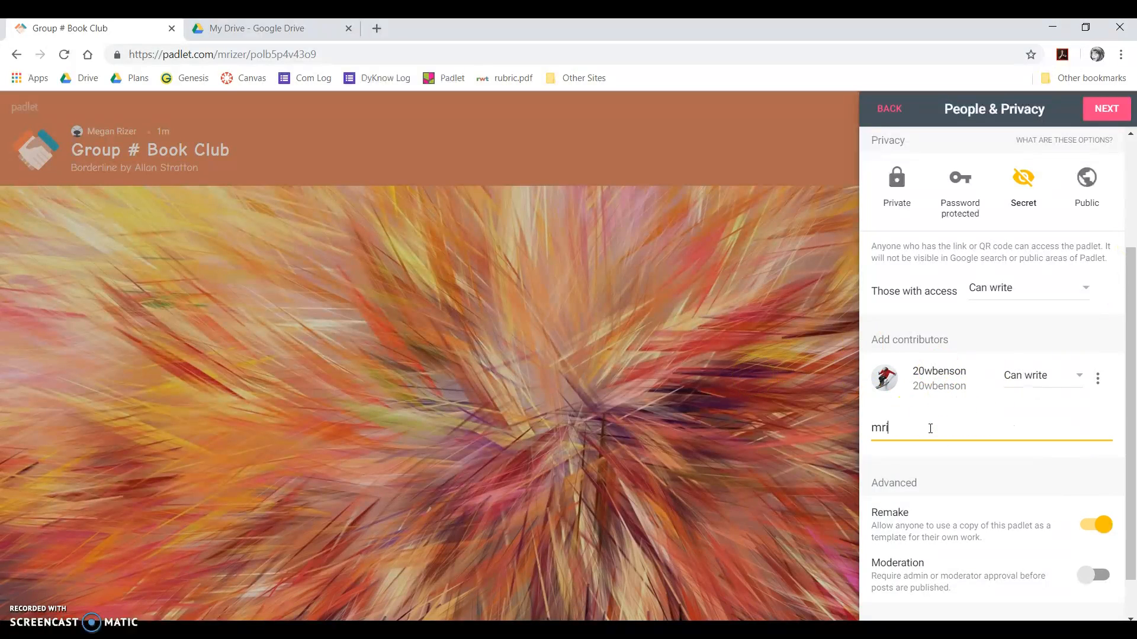
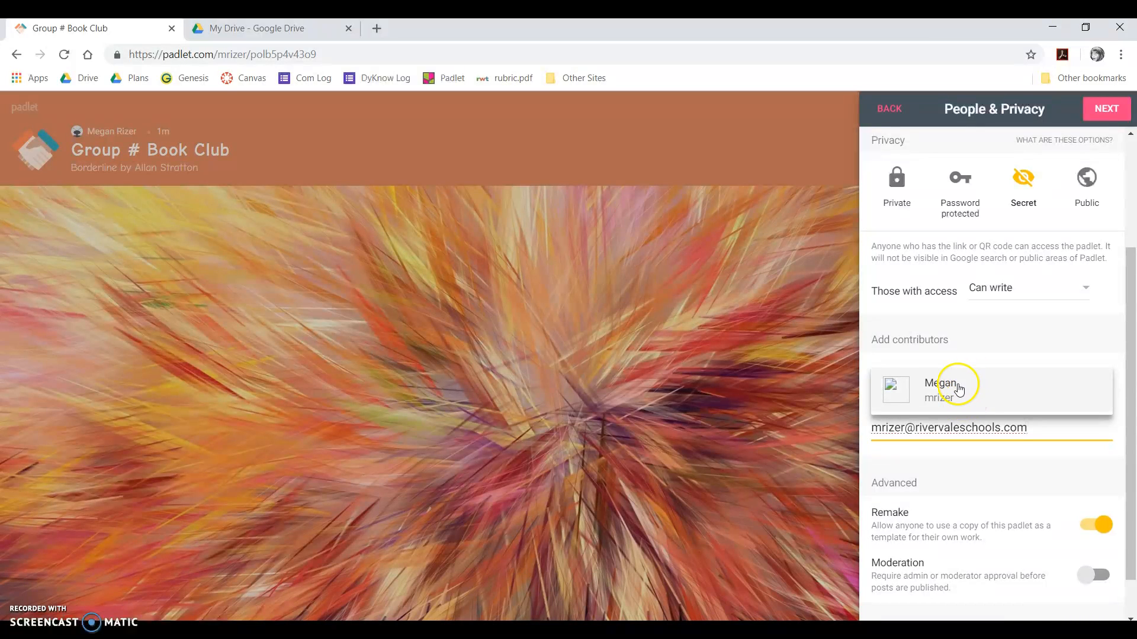
click(959, 387)
scroll(1061, 450, down, 1)
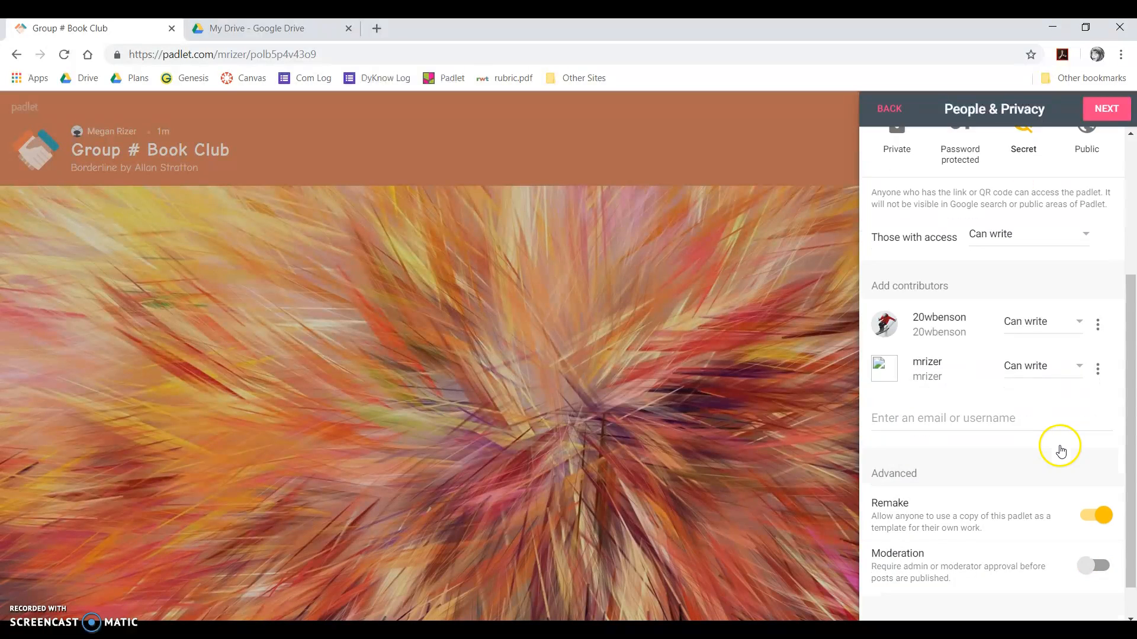
scroll(1061, 450, down, 1)
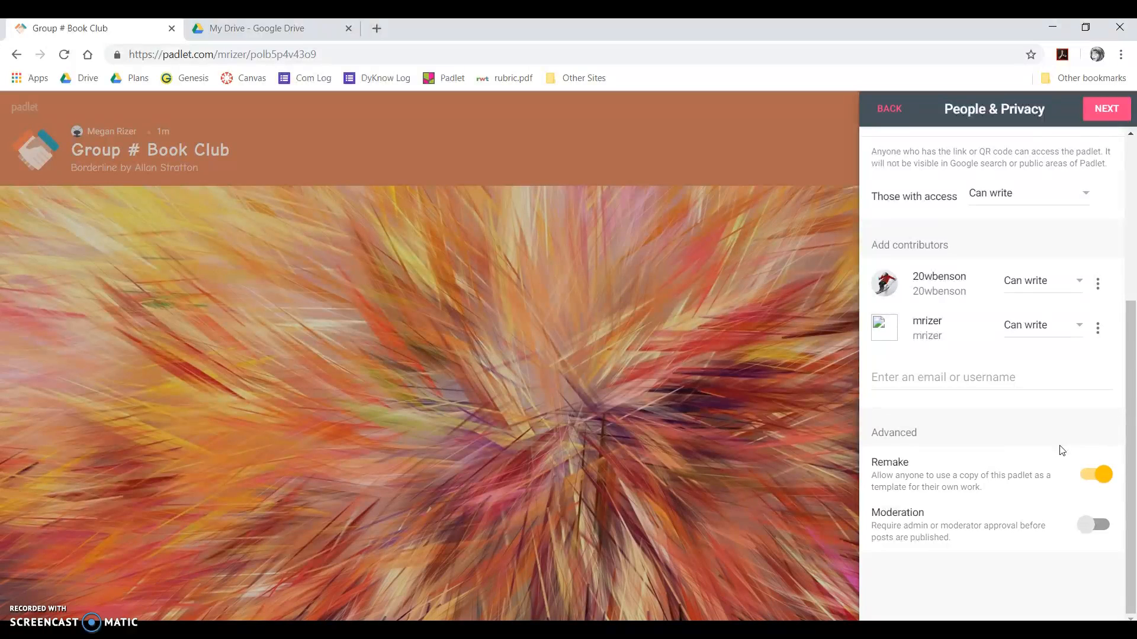
- Remove the first contributor from the wall's contributor list
click(1077, 463)
click(945, 500)
scroll(1108, 533, up, 5)
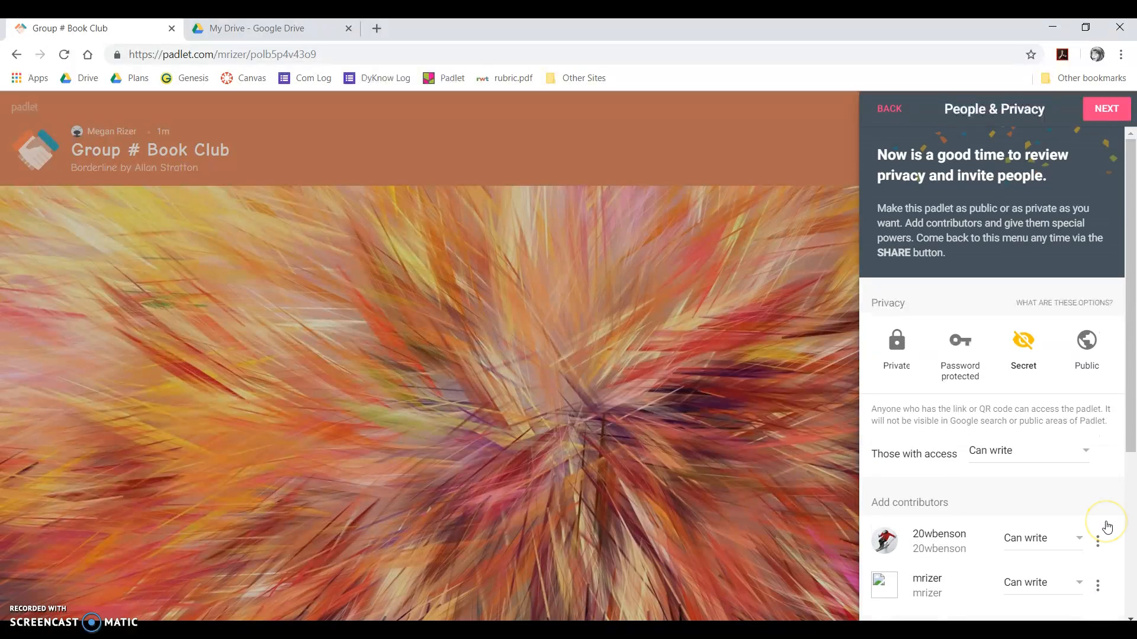
scroll(1040, 452, down, 1)
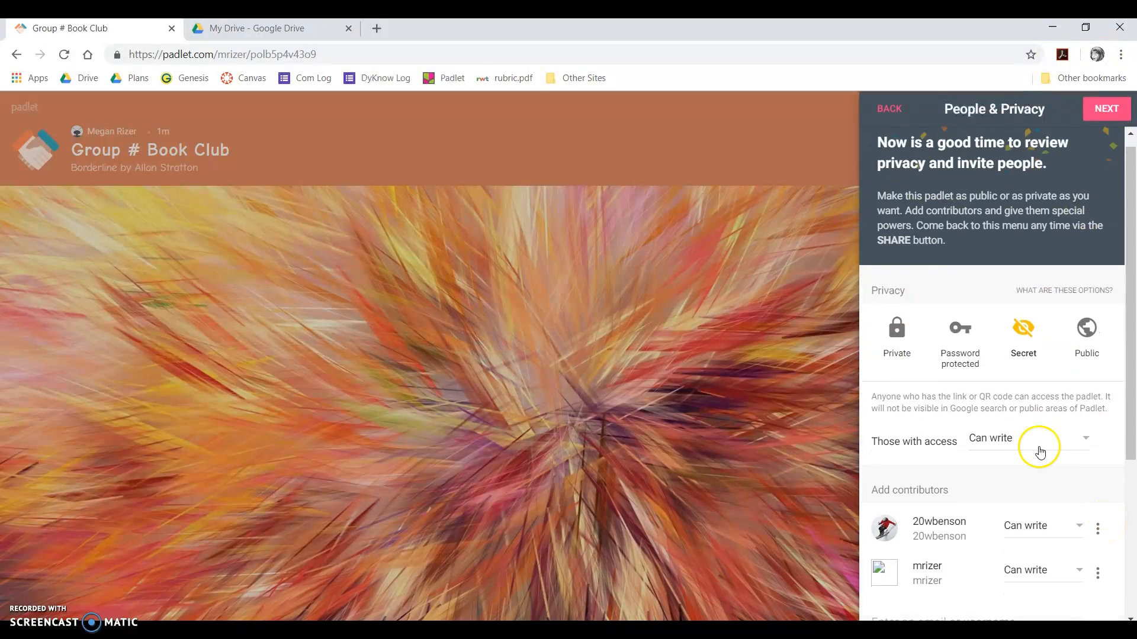
scroll(1041, 451, down, 4)
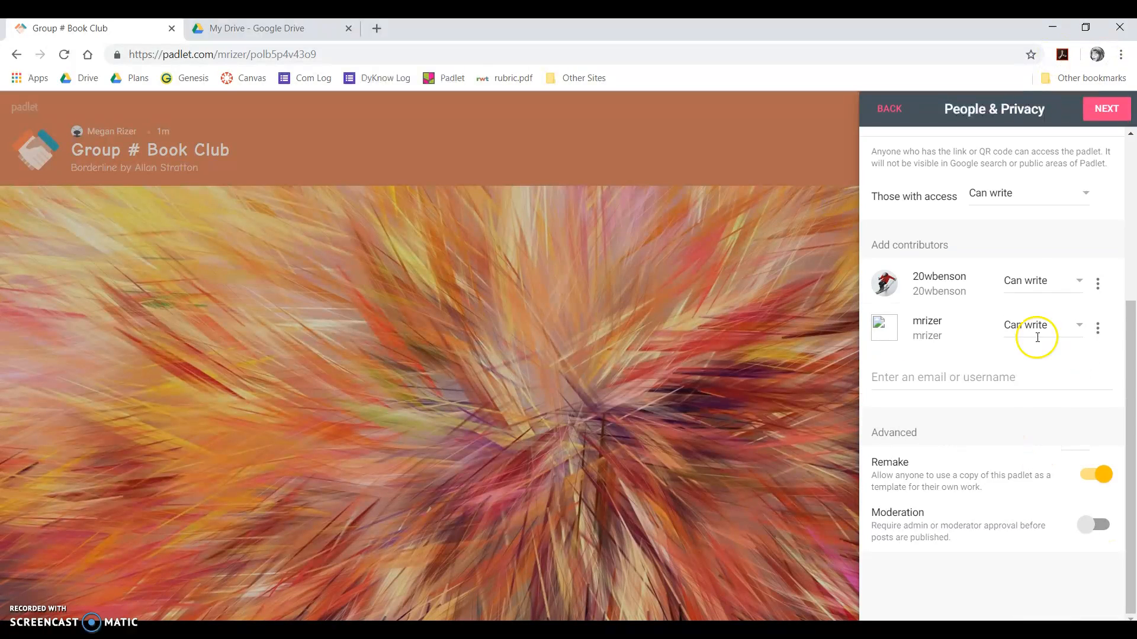
click(1099, 284)
click(1002, 288)
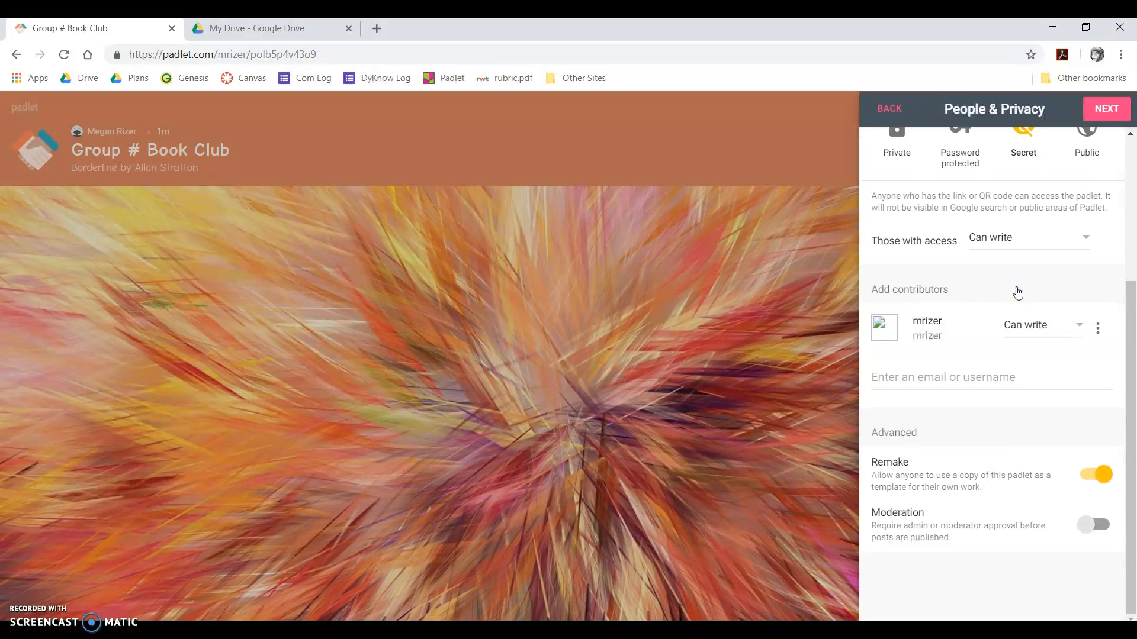
- Remove the remaining contributor and finish the privacy and people step
click(1097, 329)
click(1029, 356)
click(1106, 108)
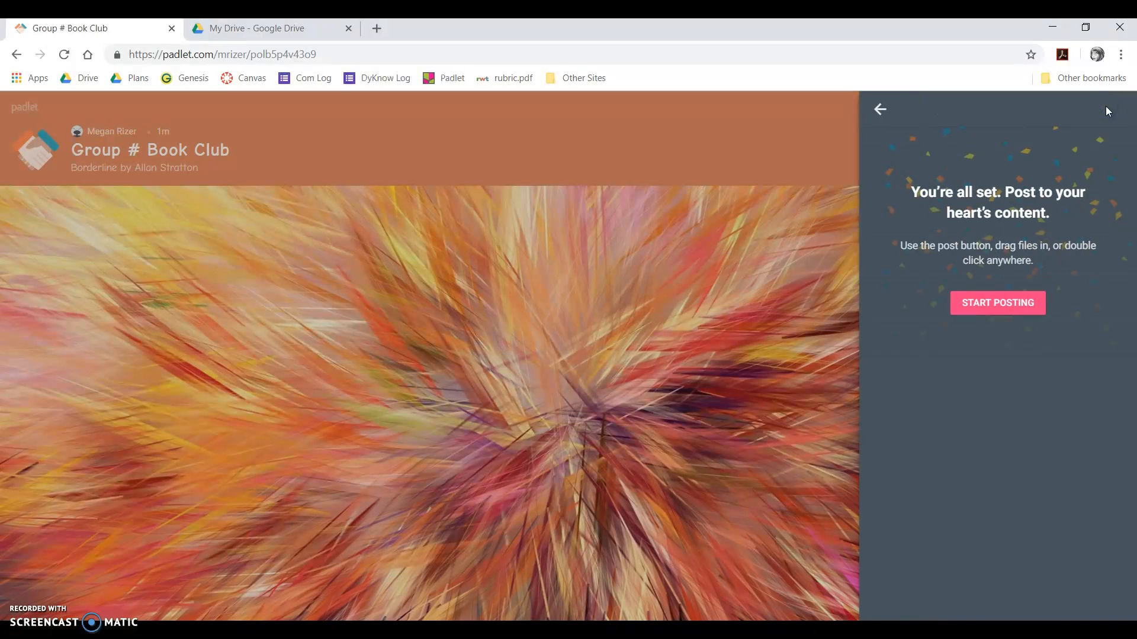
- Choose START POSTING on the 'You're all set' panel to reveal the empty wall
click(996, 303)
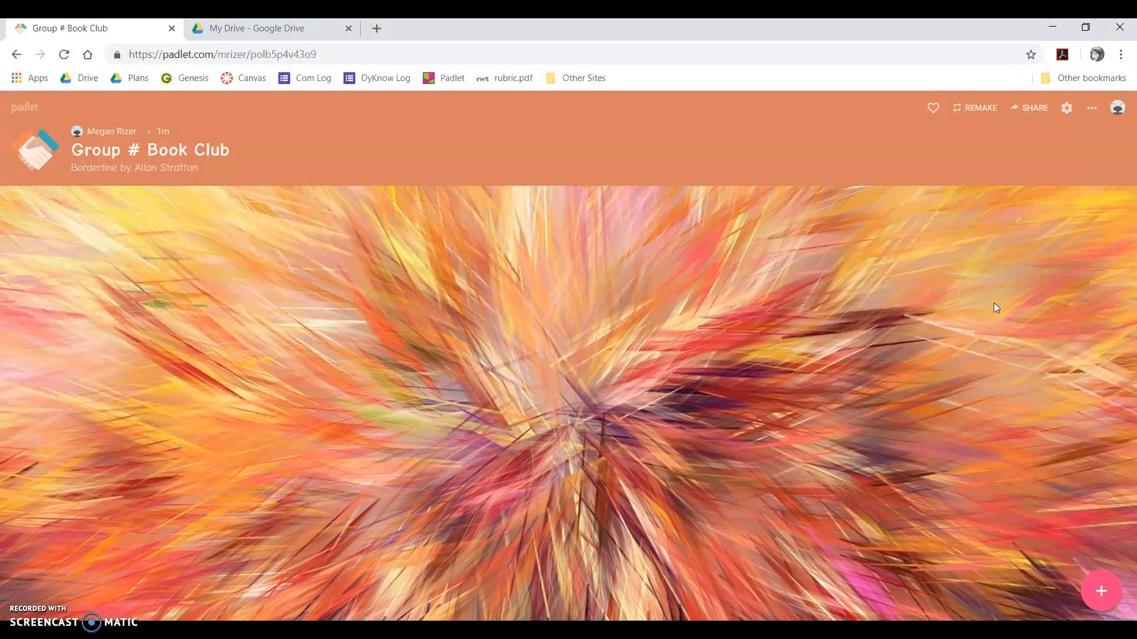